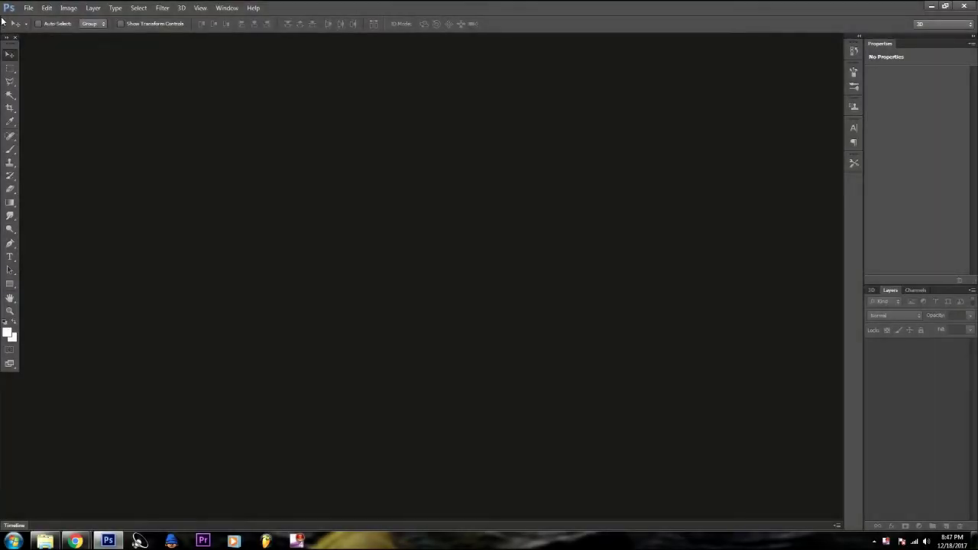
- Create a new white A4 document, 210 × 297 mm at 300 pixels per inch
{"action": "left_click", "coordinate": [29, 8]}
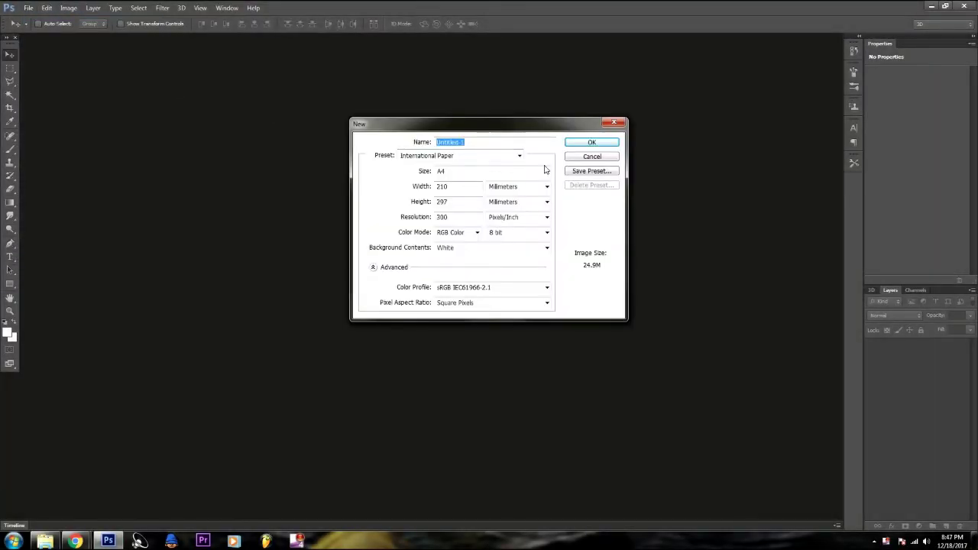
{"action": "left_click", "coordinate": [592, 144]}
{"action": "left_click", "coordinate": [919, 526]}
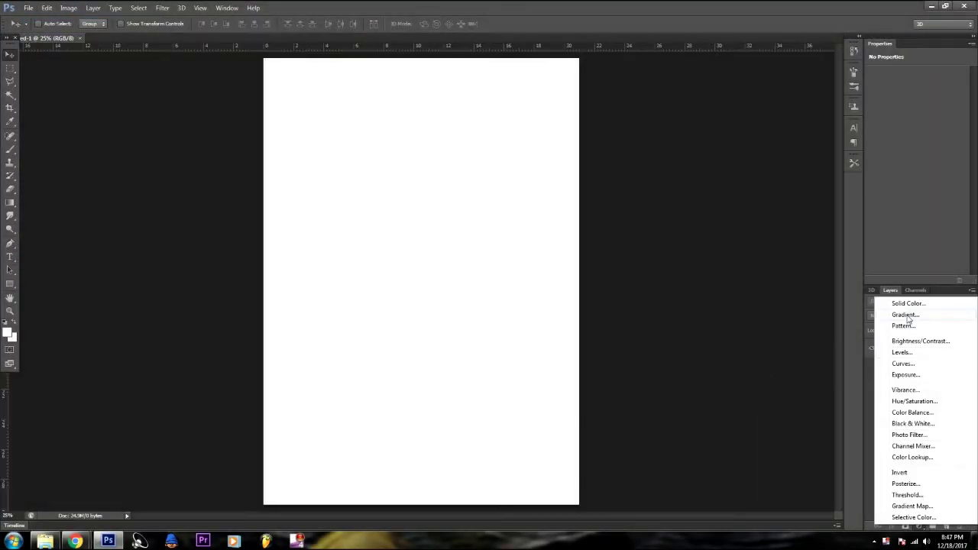
- Add a Gradient Fill layer from the black-white preset and make its left stop dark brown
{"action": "left_click", "coordinate": [907, 314]}
{"action": "left_click", "coordinate": [753, 184]}
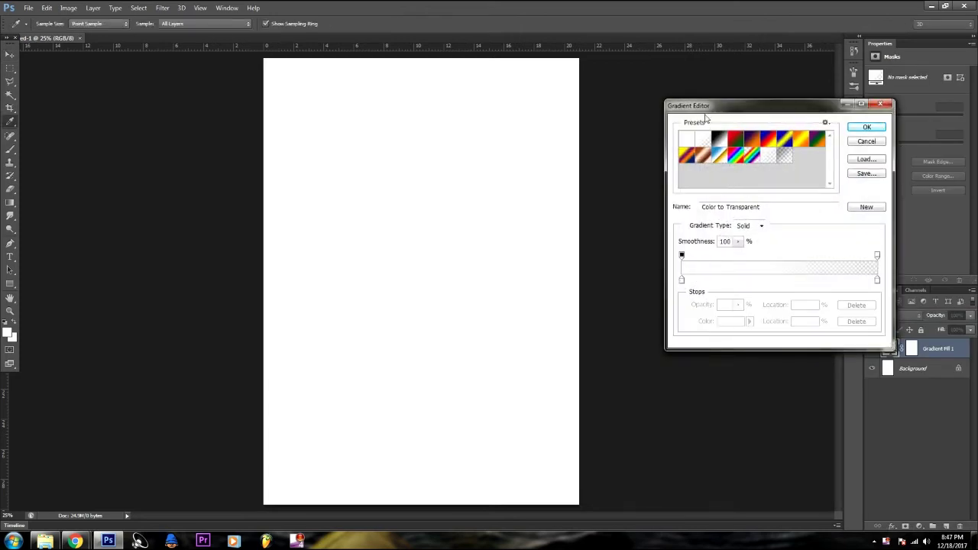
{"action": "left_click", "coordinate": [719, 139]}
{"action": "left_click", "coordinate": [682, 280]}
{"action": "left_click", "coordinate": [729, 320]}
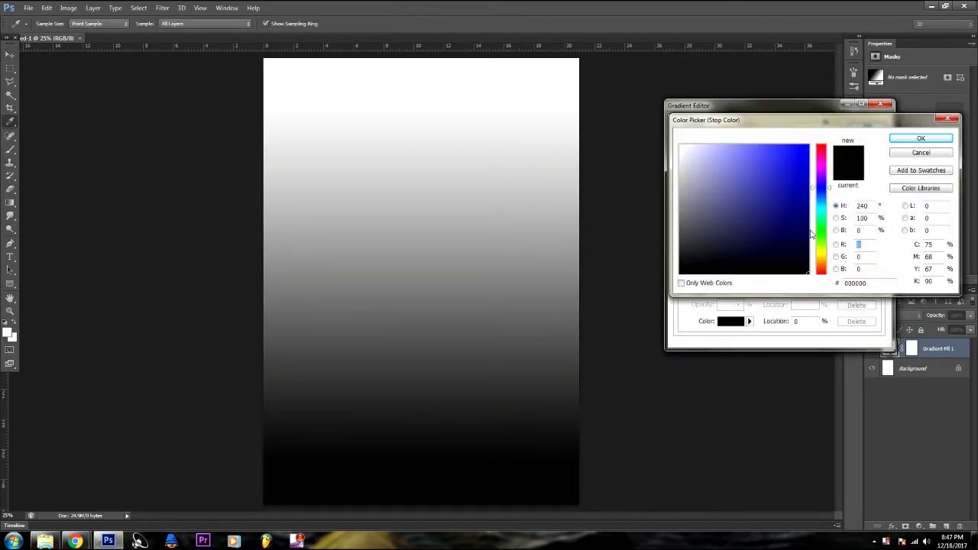
{"action": "left_click_drag", "start_coordinate": [822, 252], "coordinate": [823, 263]}
{"action": "mouse_move", "coordinate": [772, 198]}
{"action": "left_mouse_down"}
{"action": "mouse_move", "coordinate": [806, 193]}
{"action": "mouse_move", "coordinate": [809, 223]}
{"action": "left_mouse_up"}
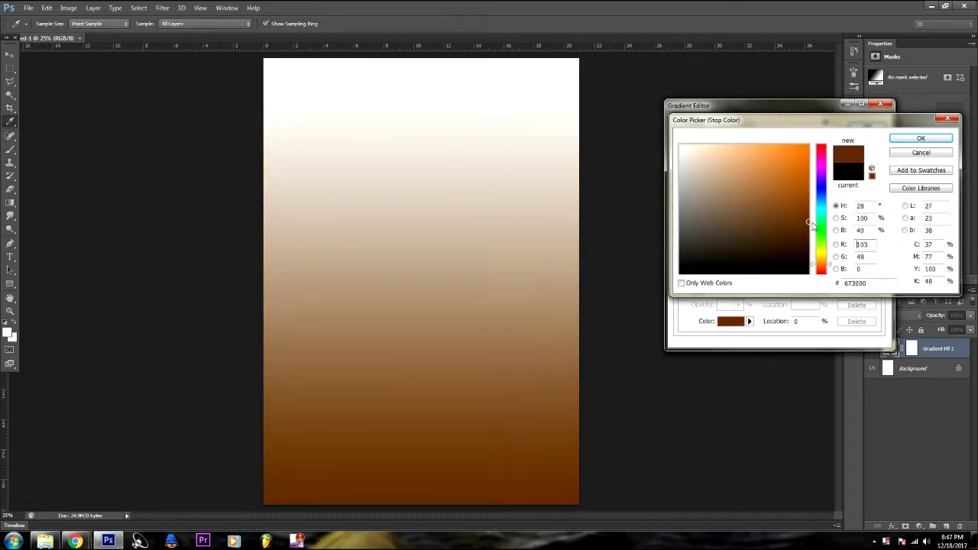
{"action": "left_click", "coordinate": [914, 143]}
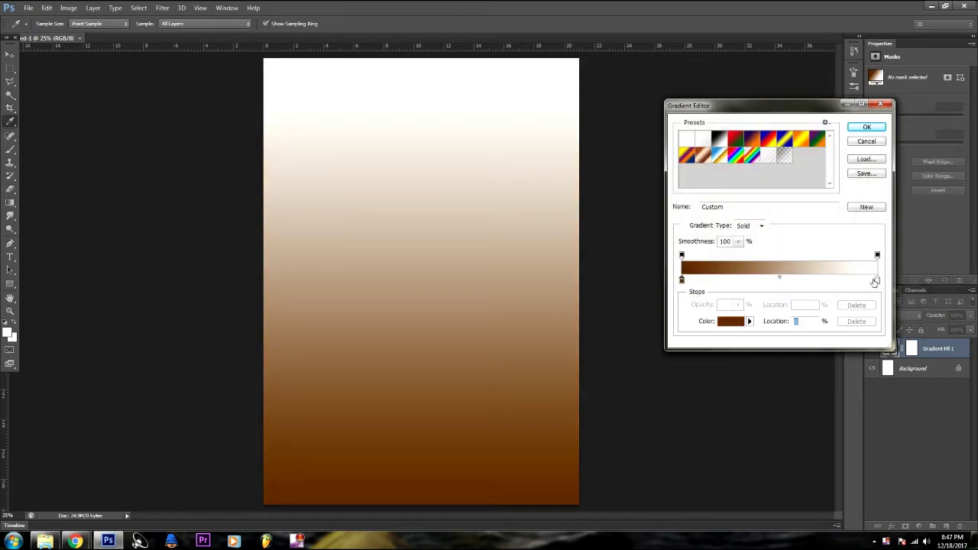
- Set the gradient's right stop to a warm medium brown
{"action": "double_click", "coordinate": [876, 282]}
{"action": "left_click", "coordinate": [823, 265]}
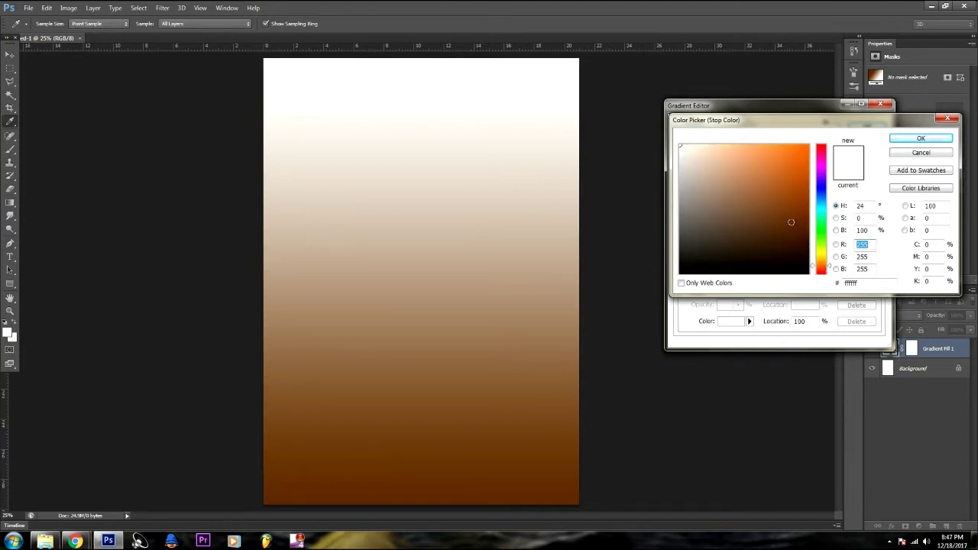
{"action": "left_click", "coordinate": [808, 145]}
{"action": "left_click_drag", "start_coordinate": [822, 269], "coordinate": [824, 263]}
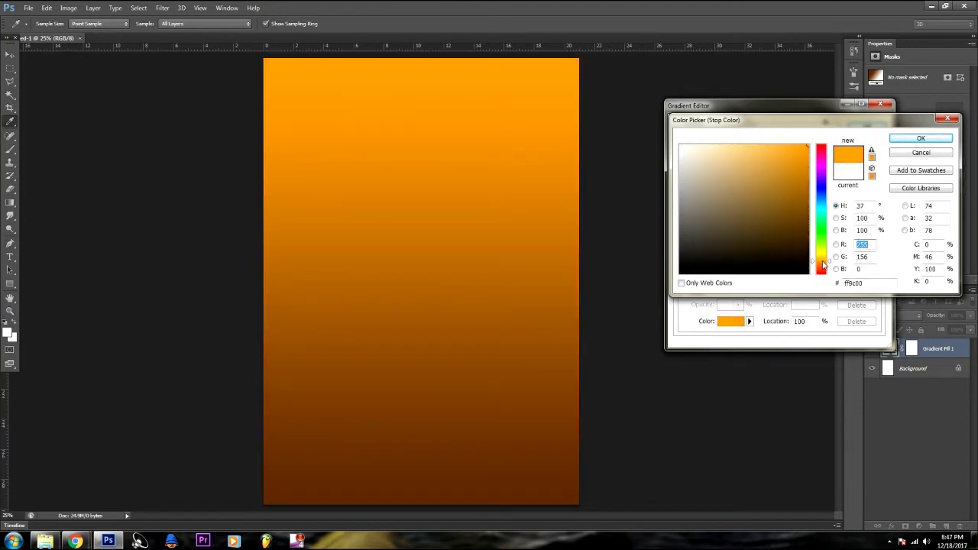
{"action": "left_click_drag", "start_coordinate": [808, 165], "coordinate": [808, 205]}
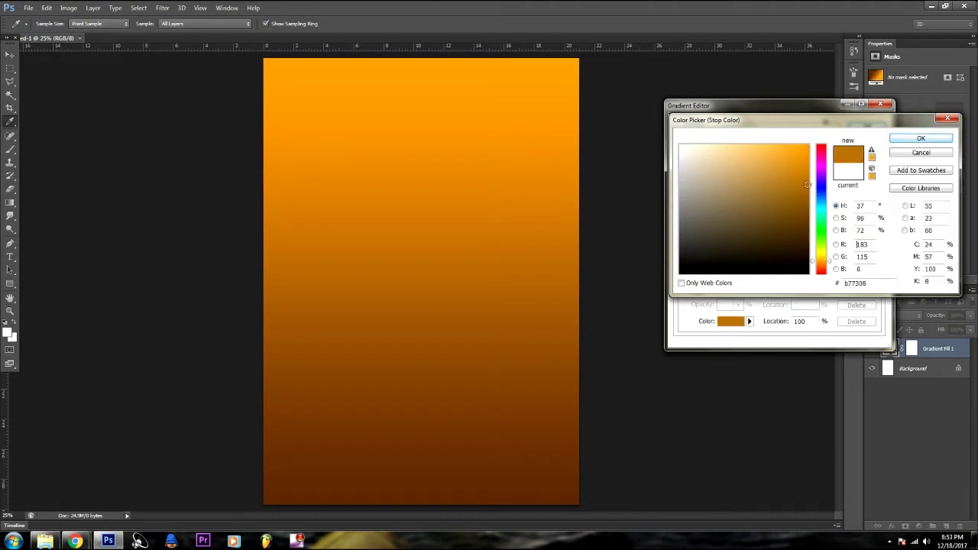
{"action": "left_click", "coordinate": [899, 141]}
- Change the left gradient stop to a very dark brown
{"action": "left_click", "coordinate": [689, 287]}
{"action": "left_click", "coordinate": [731, 321]}
{"action": "left_click", "coordinate": [809, 232]}
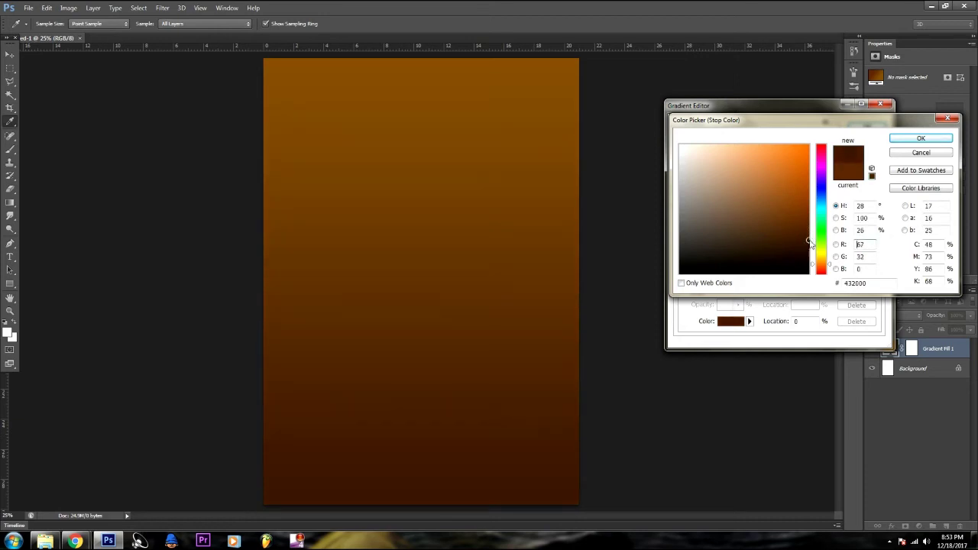
{"action": "left_click", "coordinate": [932, 138]}
- Darken the right stop's brown slightly and accept the finished gradient
{"action": "left_click", "coordinate": [881, 281]}
{"action": "left_click", "coordinate": [731, 320]}
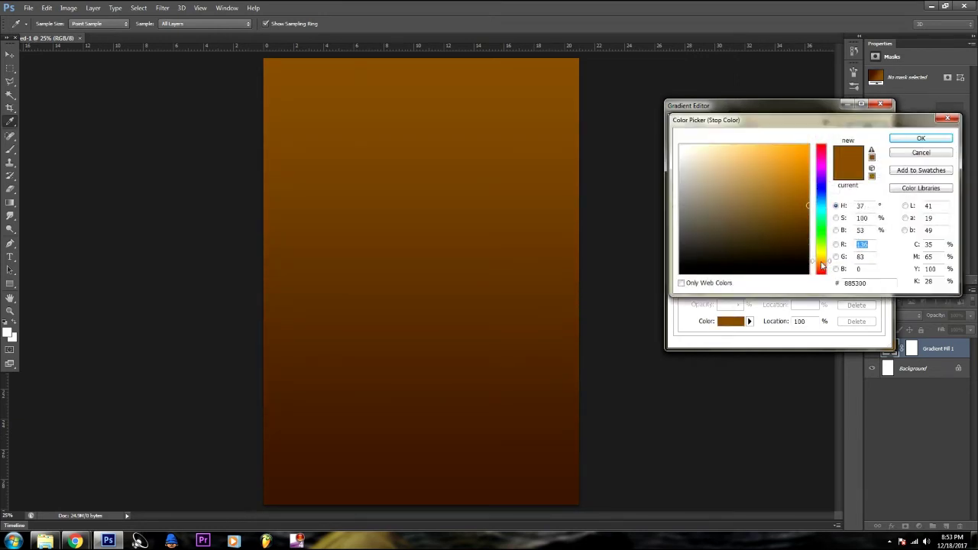
{"action": "left_click_drag", "start_coordinate": [823, 266], "coordinate": [824, 268]}
{"action": "left_click", "coordinate": [807, 217]}
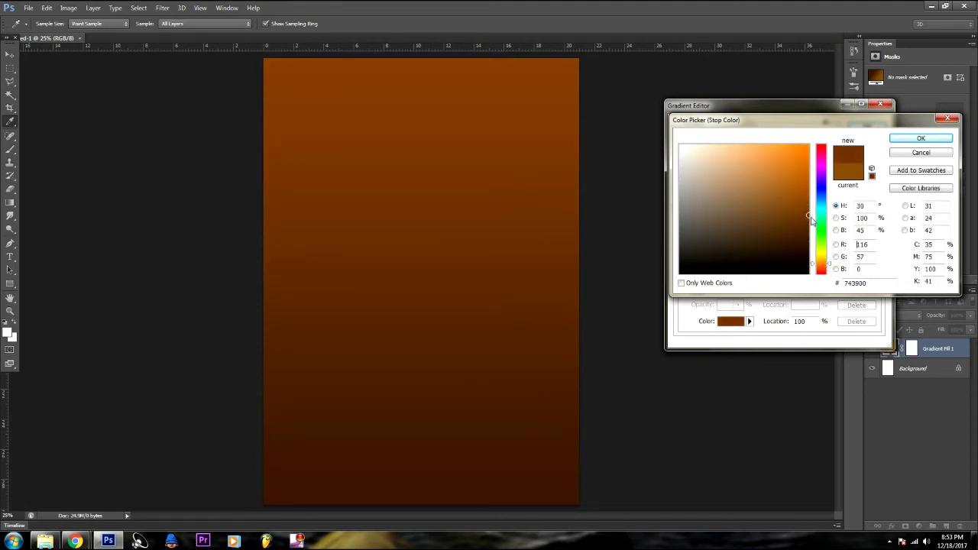
{"action": "left_click", "coordinate": [921, 139]}
{"action": "left_click", "coordinate": [863, 130]}
- Make the gradient Radial and Reversed at 110% scale, apply it, then minimize Photoshop
{"action": "left_click", "coordinate": [760, 200]}
{"action": "left_click", "coordinate": [752, 217]}
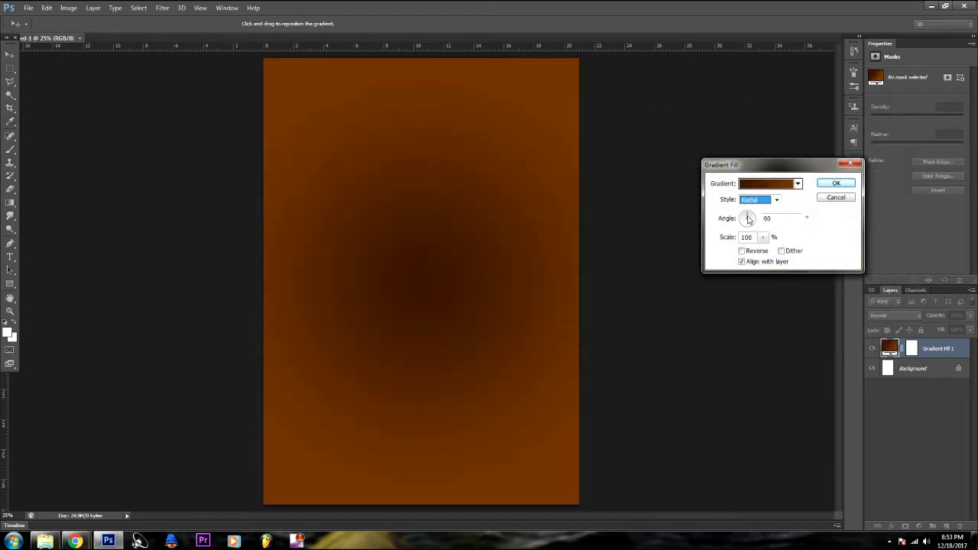
{"action": "left_click", "coordinate": [741, 251]}
{"action": "left_click", "coordinate": [775, 200]}
{"action": "left_click", "coordinate": [753, 216]}
{"action": "left_click", "coordinate": [763, 237]}
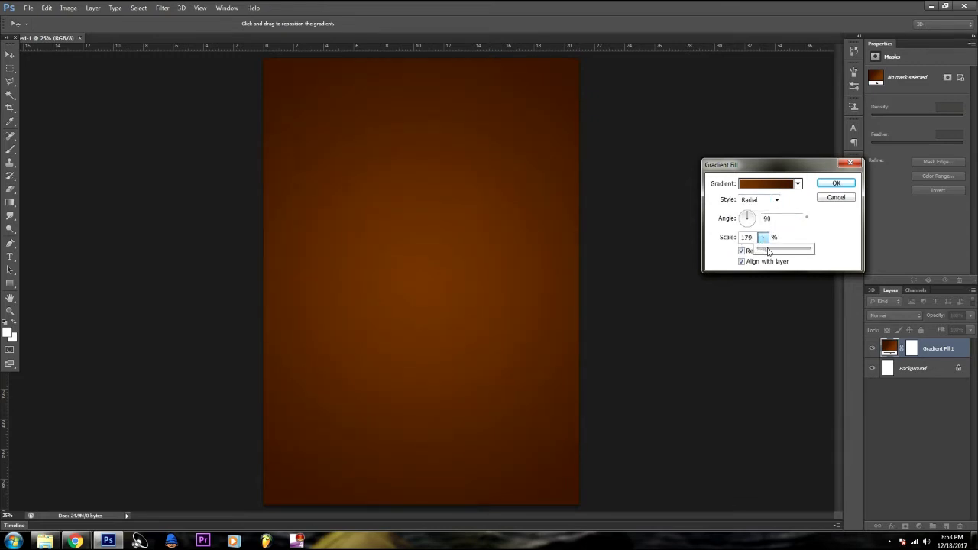
{"action": "left_click_drag", "start_coordinate": [768, 252], "coordinate": [764, 251]}
{"action": "left_click", "coordinate": [834, 184]}
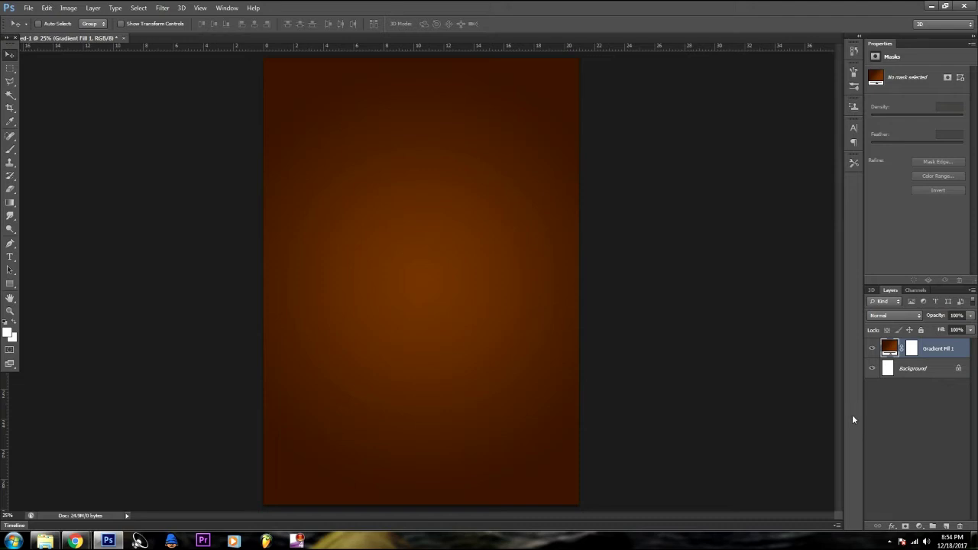
{"action": "left_click", "coordinate": [931, 6]}
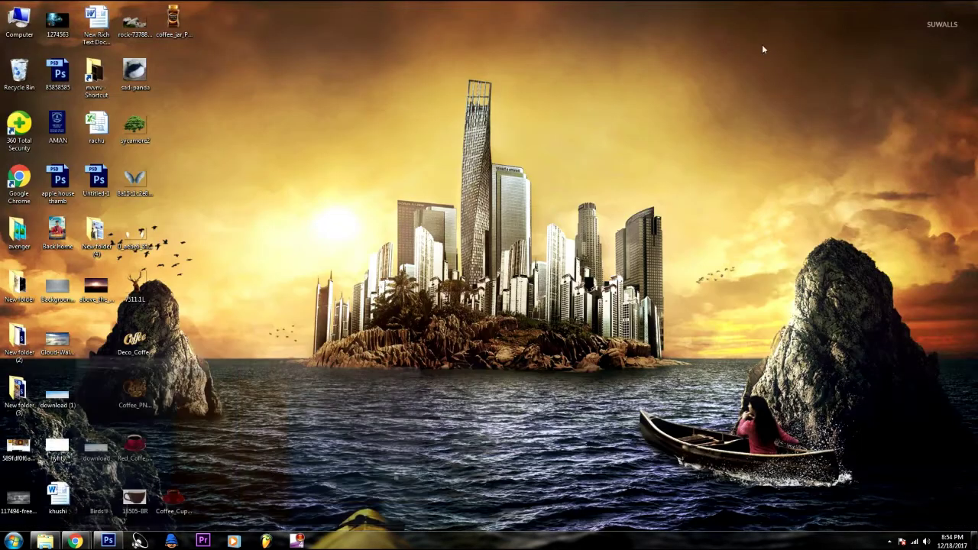
- Place the coffee cup PNG, scaled down and positioned in the lower middle of the page
{"action": "left_click_drag", "start_coordinate": [175, 498], "coordinate": [409, 384]}
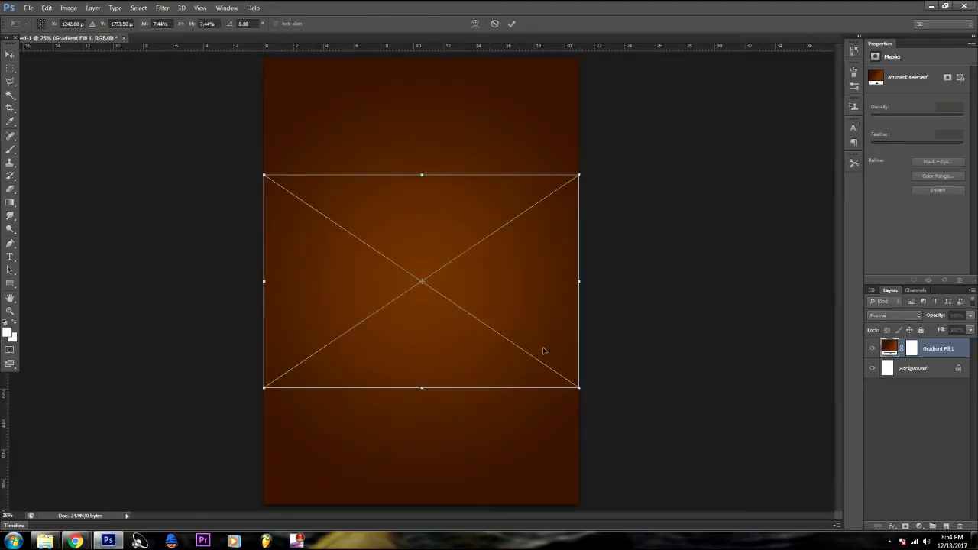
{"action": "left_click_drag", "start_coordinate": [497, 319], "coordinate": [497, 368]}
{"action": "left_click_drag", "start_coordinate": [579, 226], "coordinate": [524, 262]}
{"action": "left_click_drag", "start_coordinate": [483, 318], "coordinate": [511, 303]}
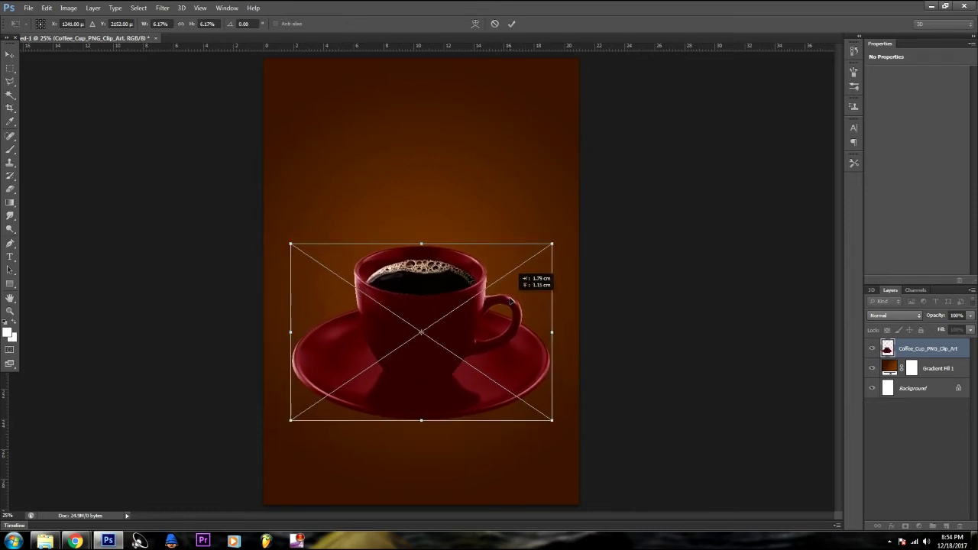
{"action": "key", "text": "Return"}
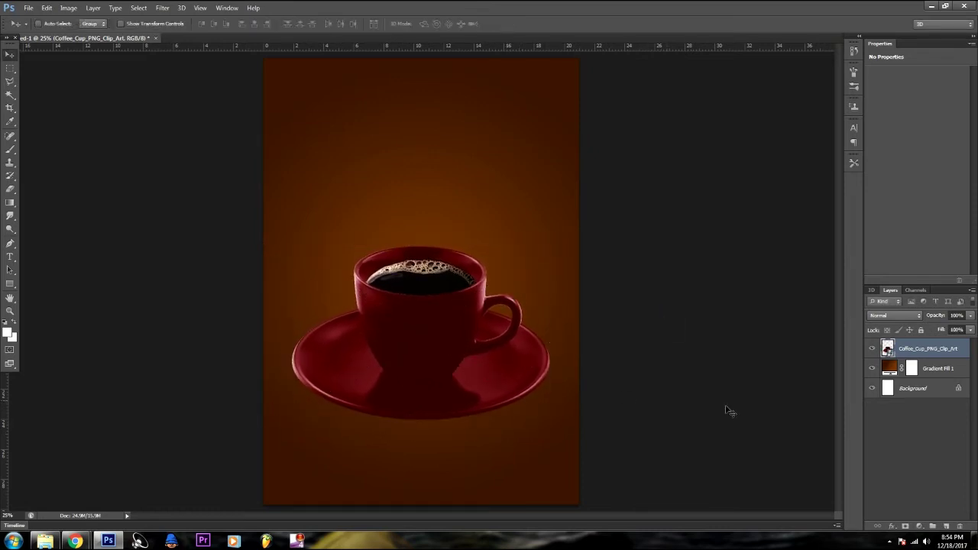
{"action": "left_click_drag", "start_coordinate": [431, 301], "coordinate": [429, 306]}
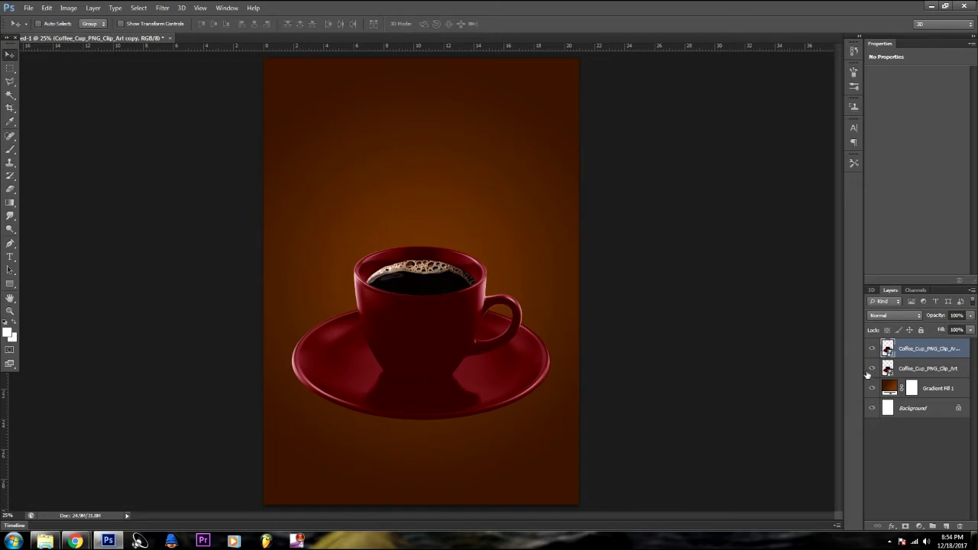
- Darken the cup copy with Curves and erase its top so only the base stays shaded
{"action": "key", "text": "ctrl+m"}
{"action": "key", "text": "Return"}
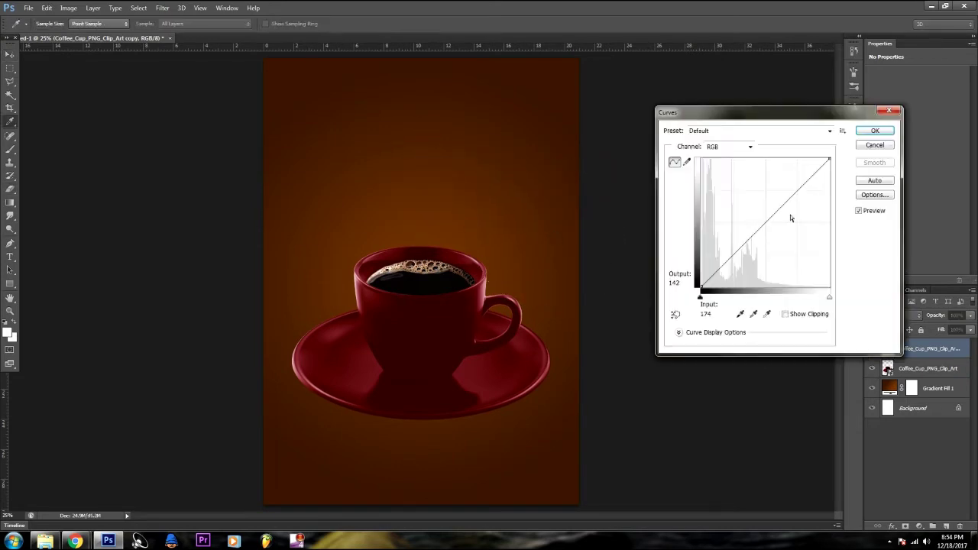
{"action": "left_click_drag", "start_coordinate": [791, 217], "coordinate": [788, 227]}
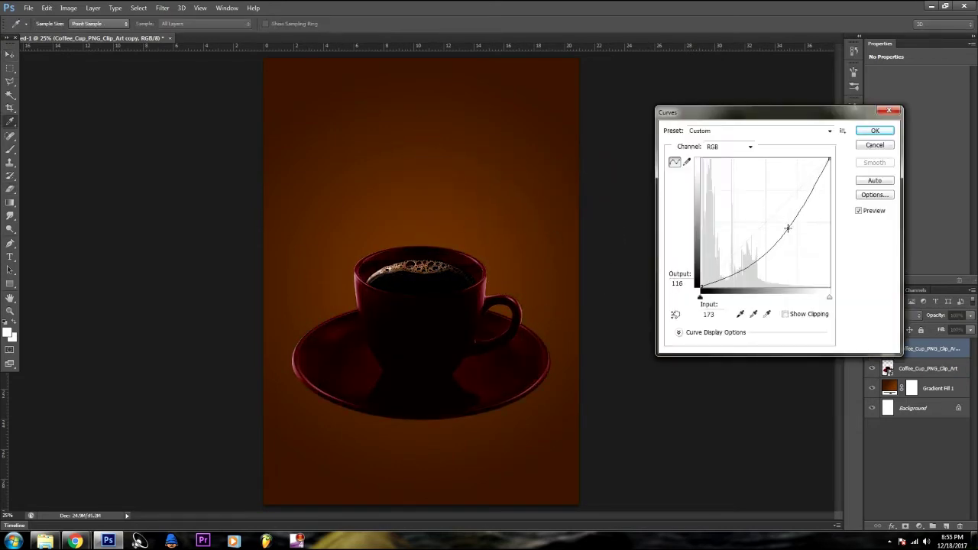
{"action": "left_click", "coordinate": [874, 131]}
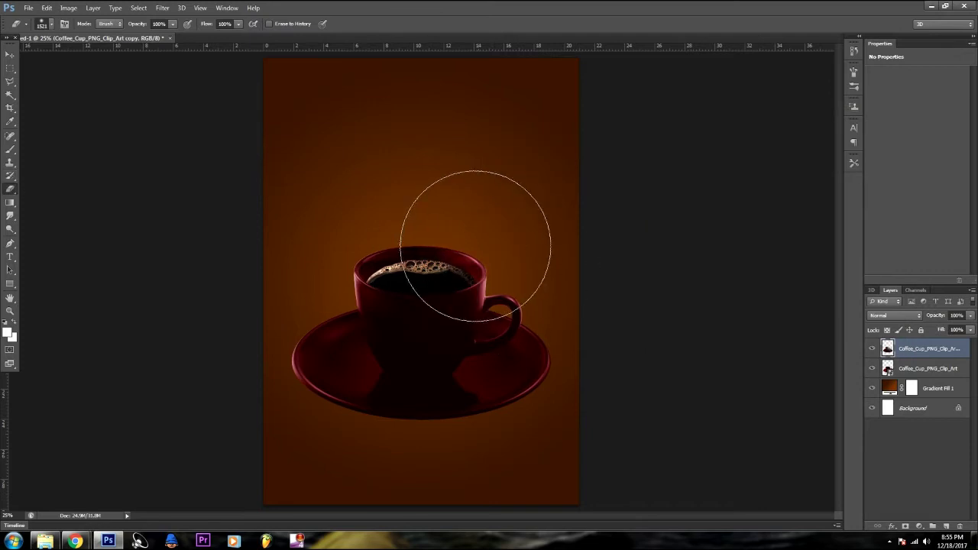
{"action": "mouse_move", "coordinate": [417, 227]}
{"action": "left_mouse_down"}
{"action": "mouse_move", "coordinate": [428, 238]}
{"action": "mouse_move", "coordinate": [428, 295]}
{"action": "mouse_move", "coordinate": [468, 290]}
{"action": "mouse_move", "coordinate": [349, 273]}
{"action": "mouse_move", "coordinate": [332, 257]}
{"action": "mouse_move", "coordinate": [502, 268]}
{"action": "mouse_move", "coordinate": [367, 248]}
{"action": "left_mouse_up"}
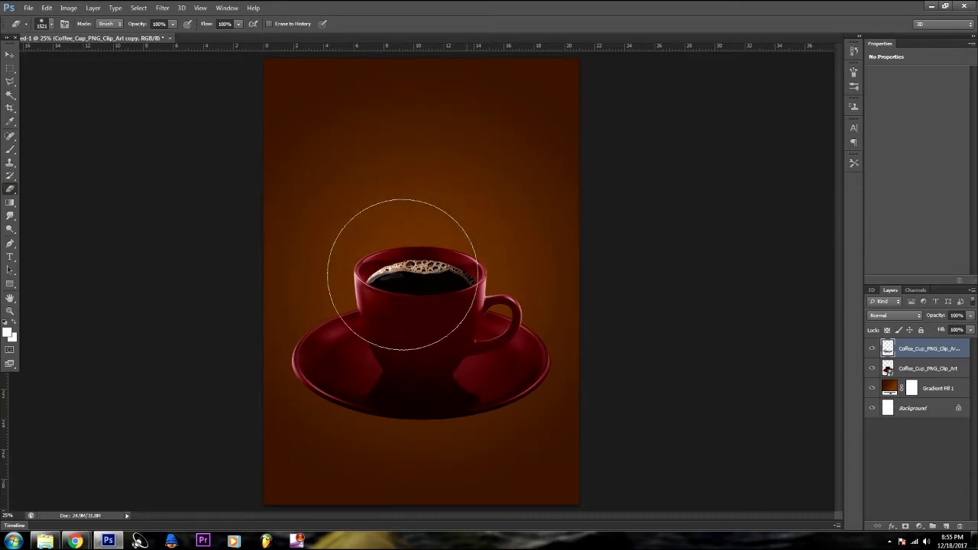
{"action": "left_click", "coordinate": [915, 370]}
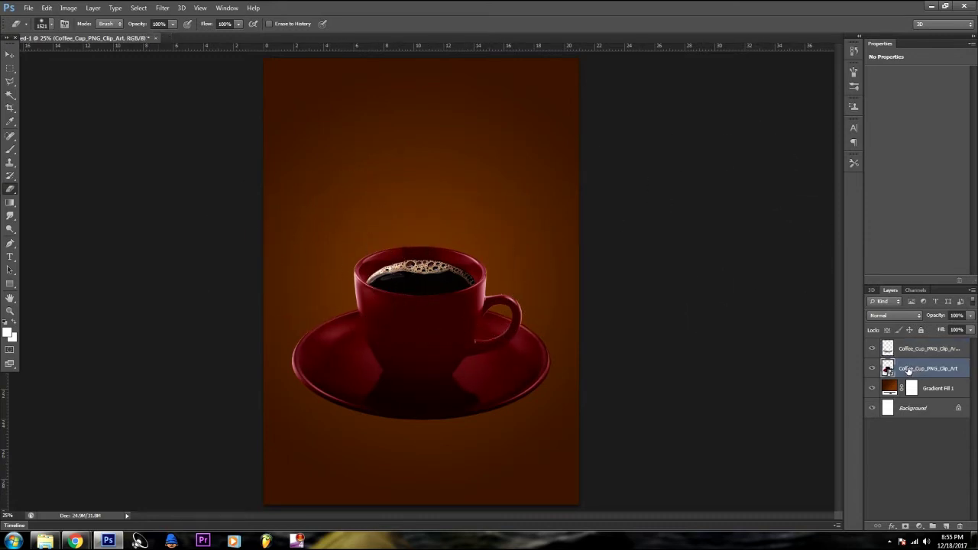
{"action": "right_click", "coordinate": [10, 68]}
- Draw a wide oval selection and fill it with a black Color Fill layer
{"action": "left_click", "coordinate": [76, 76]}
{"action": "left_click_drag", "start_coordinate": [280, 168], "coordinate": [554, 212]}
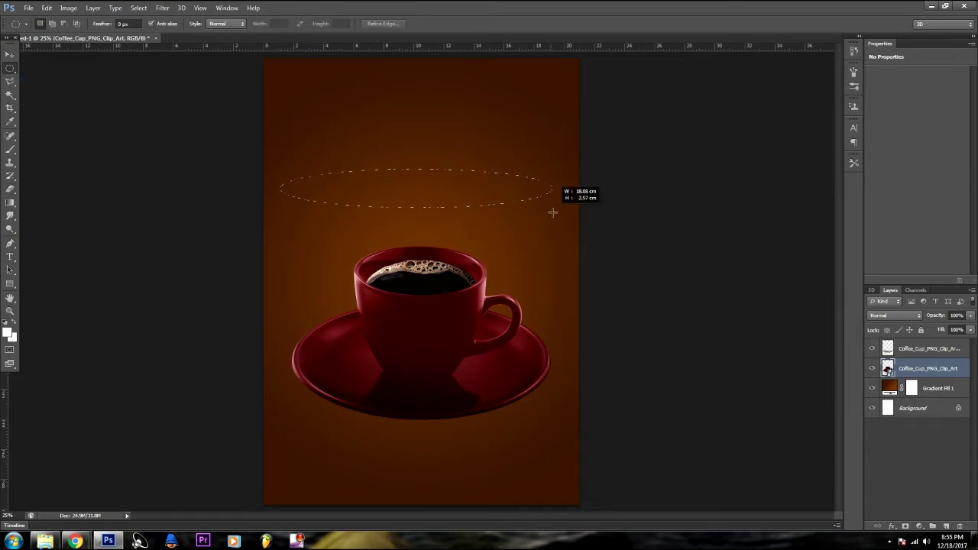
{"action": "left_click", "coordinate": [919, 527]}
{"action": "left_click", "coordinate": [913, 297]}
{"action": "left_click", "coordinate": [682, 271]}
{"action": "left_click", "coordinate": [921, 138]}
- Move the black ellipse under the saucer, behind the cup, and stretch it taller
{"action": "key", "text": "v"}
{"action": "left_click_drag", "start_coordinate": [441, 200], "coordinate": [443, 395]}
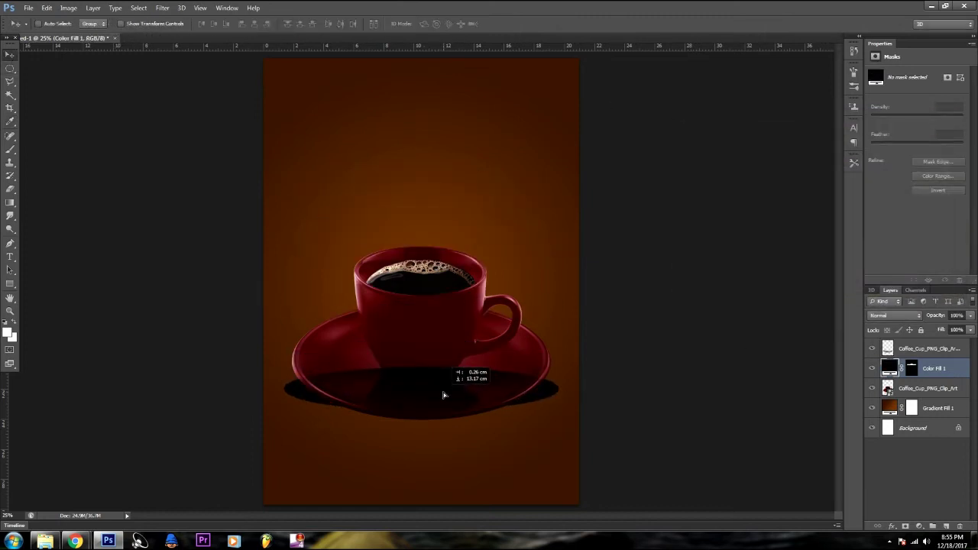
{"action": "left_click_drag", "start_coordinate": [927, 369], "coordinate": [926, 398]}
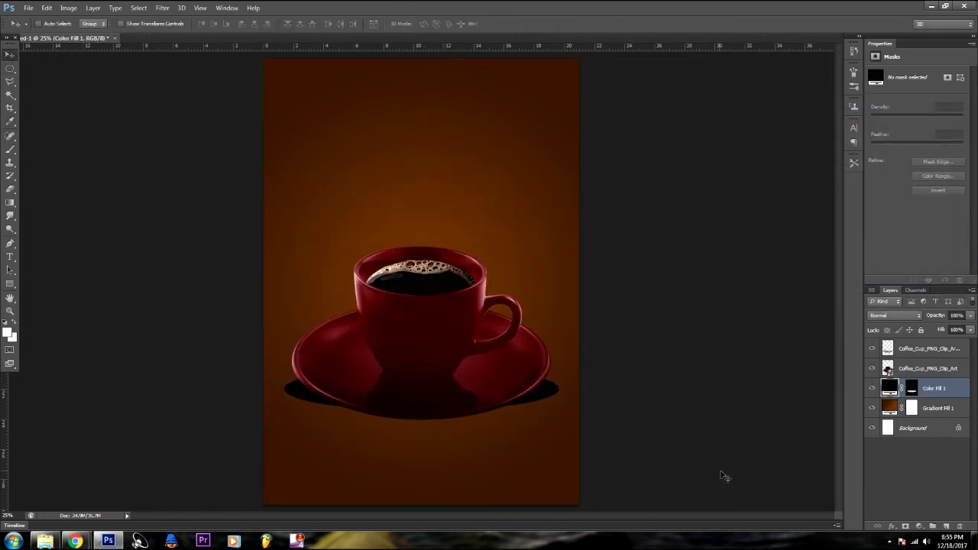
{"action": "key", "text": "ctrl+t"}
{"action": "left_click_drag", "start_coordinate": [421, 410], "coordinate": [421, 425]}
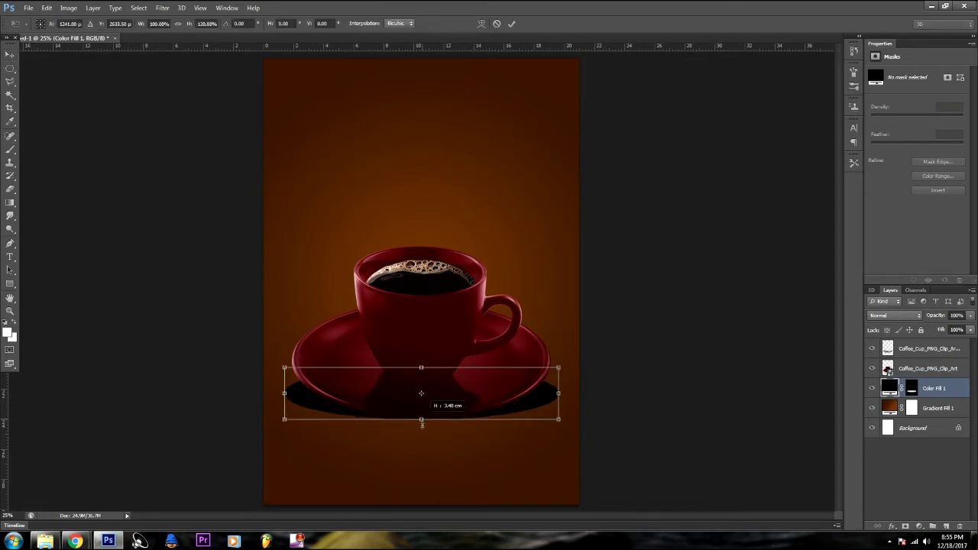
{"action": "left_click_drag", "start_coordinate": [421, 366], "coordinate": [425, 322]}
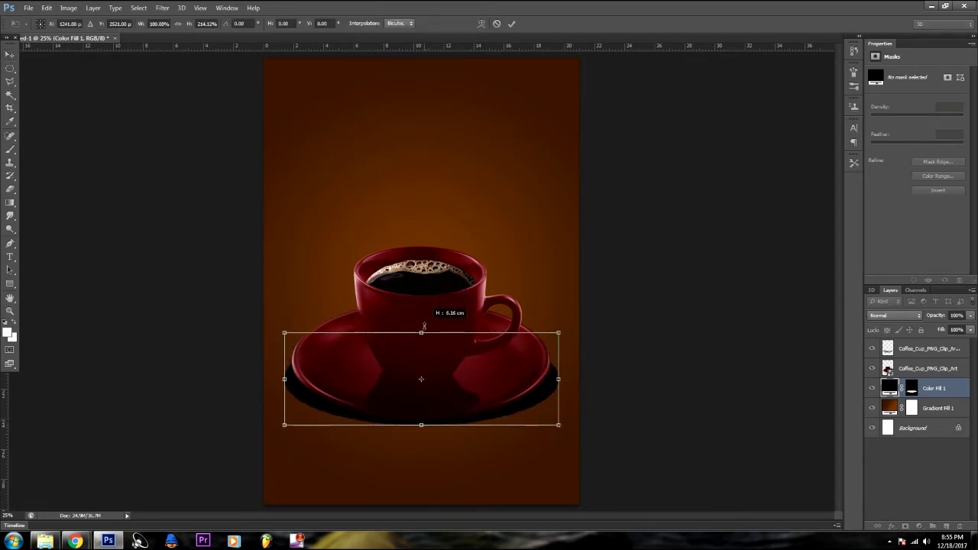
{"action": "key", "text": "Return"}
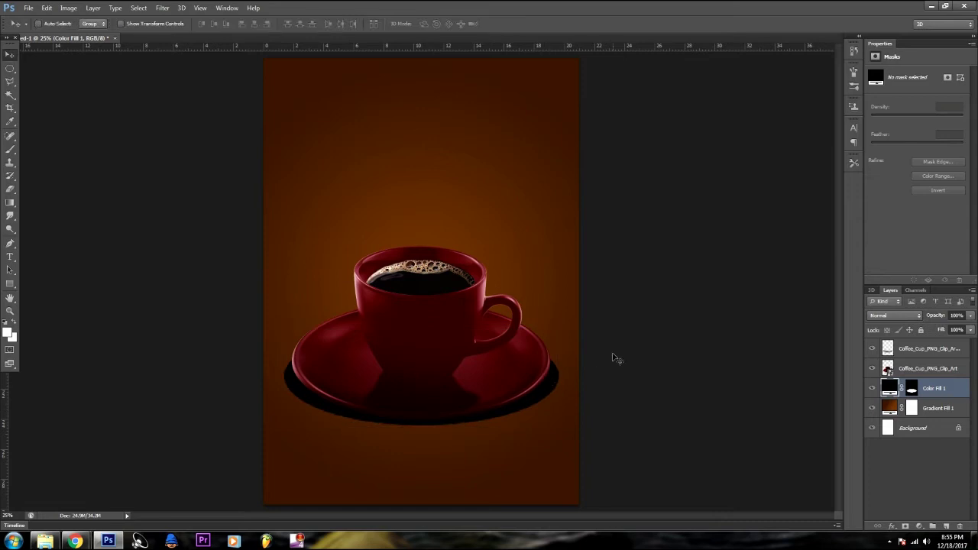
{"action": "left_click", "coordinate": [145, 9]}
- Rasterize the shadow ellipse and soften it with a Gaussian Blur
{"action": "mouse_move", "coordinate": [168, 110]}
{"action": "left_click", "coordinate": [320, 185]}
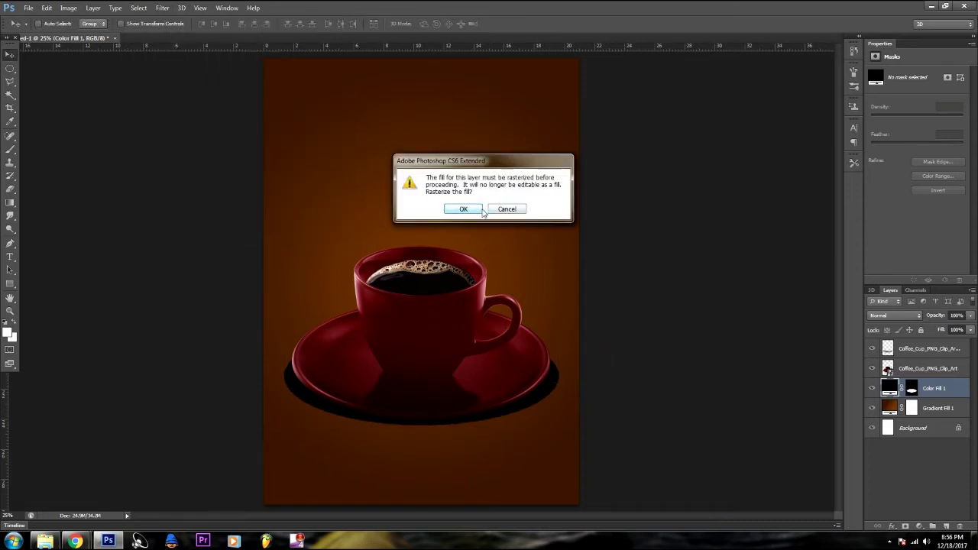
{"action": "left_click", "coordinate": [508, 210]}
{"action": "key", "text": "e"}
{"action": "left_click", "coordinate": [312, 300]}
{"action": "left_click", "coordinate": [460, 210]}
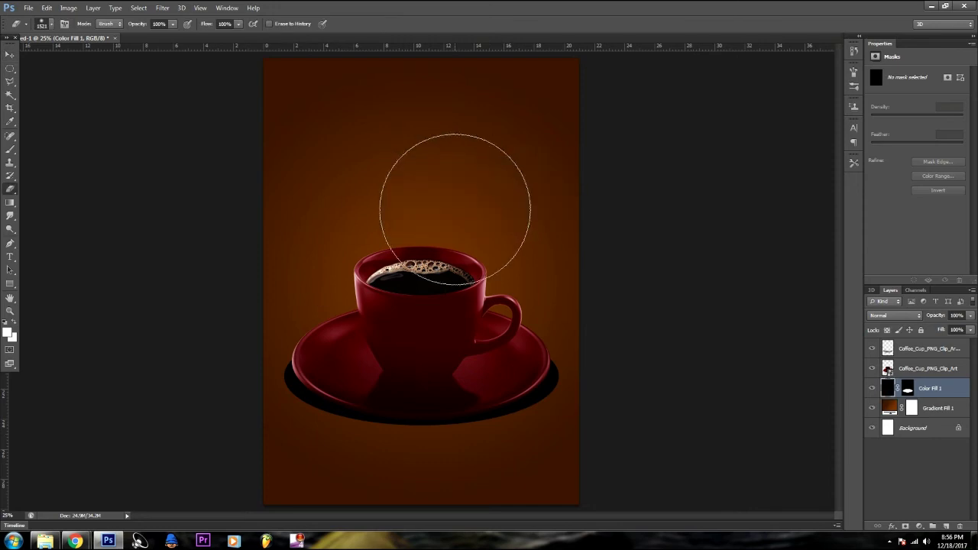
{"action": "left_click", "coordinate": [162, 7]}
{"action": "mouse_move", "coordinate": [167, 111]}
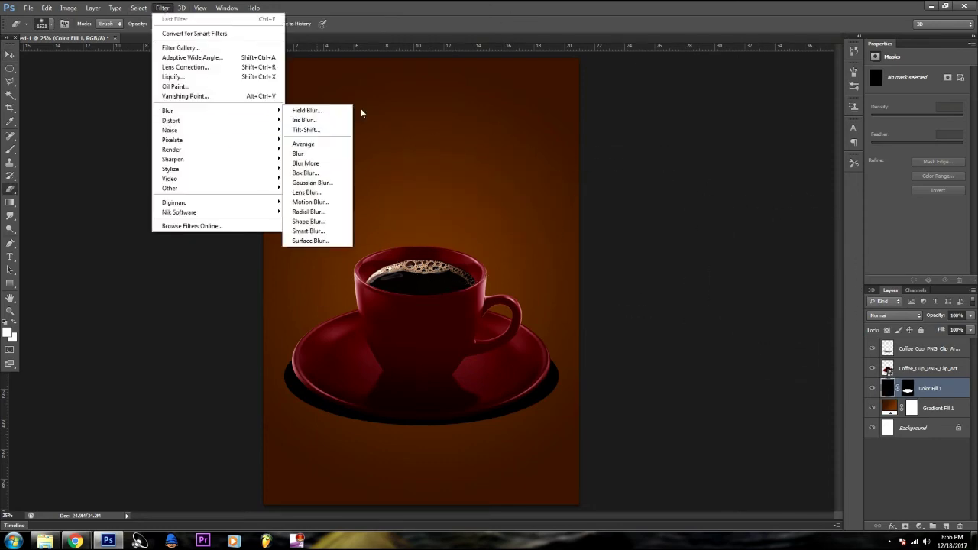
{"action": "left_click", "coordinate": [319, 184]}
{"action": "left_click_drag", "start_coordinate": [701, 376], "coordinate": [722, 376]}
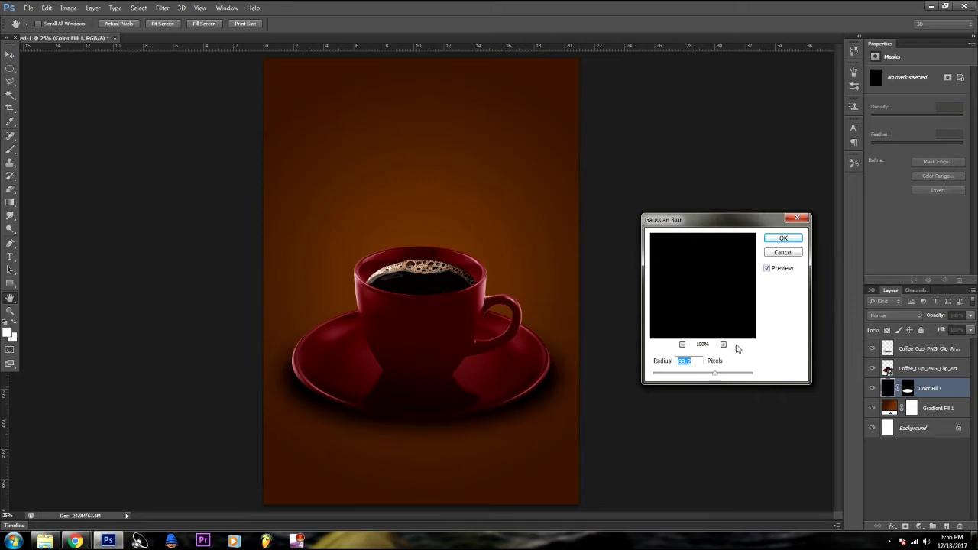
{"action": "left_click", "coordinate": [783, 239]}
- Nudge the shadow under the saucer, add a Motion Blur, and set opacity to about 48%
{"action": "key", "text": "e"}
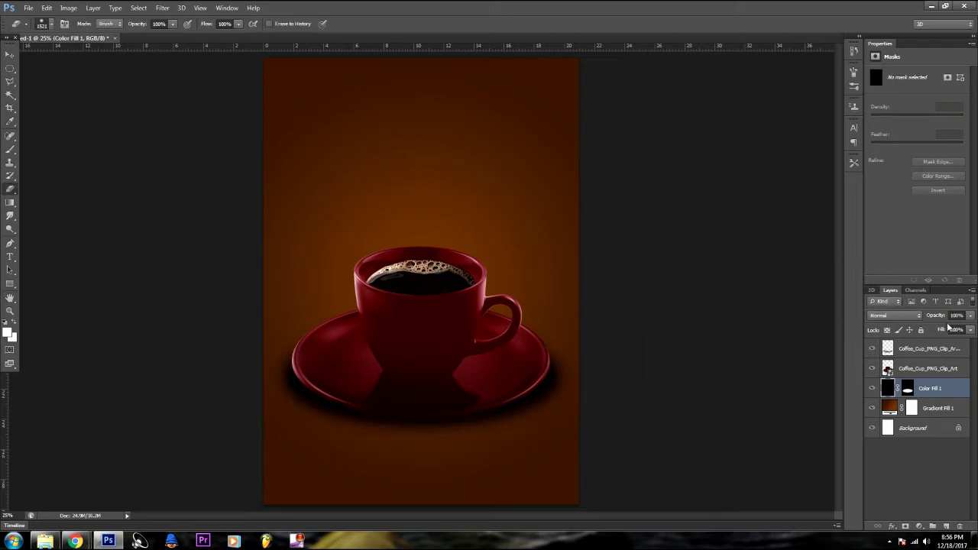
{"action": "left_click_drag", "start_coordinate": [933, 318], "coordinate": [923, 317]}
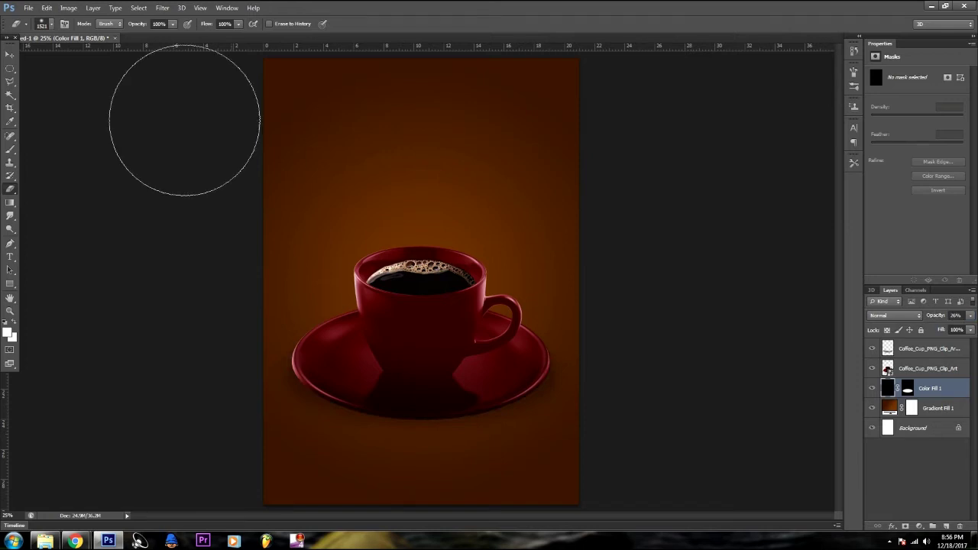
{"action": "left_click", "coordinate": [10, 56]}
{"action": "left_click_drag", "start_coordinate": [469, 407], "coordinate": [473, 414]}
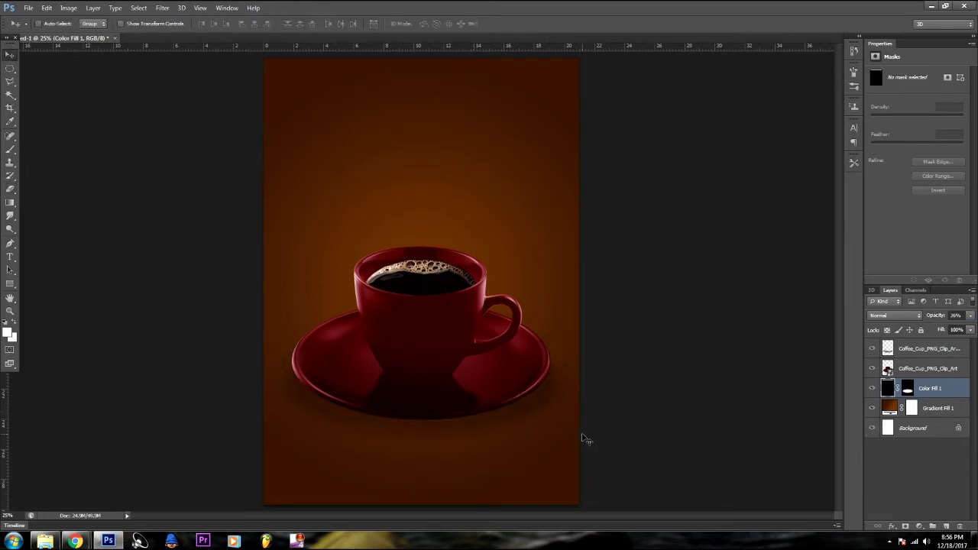
{"action": "left_click_drag", "start_coordinate": [931, 317], "coordinate": [935, 318]}
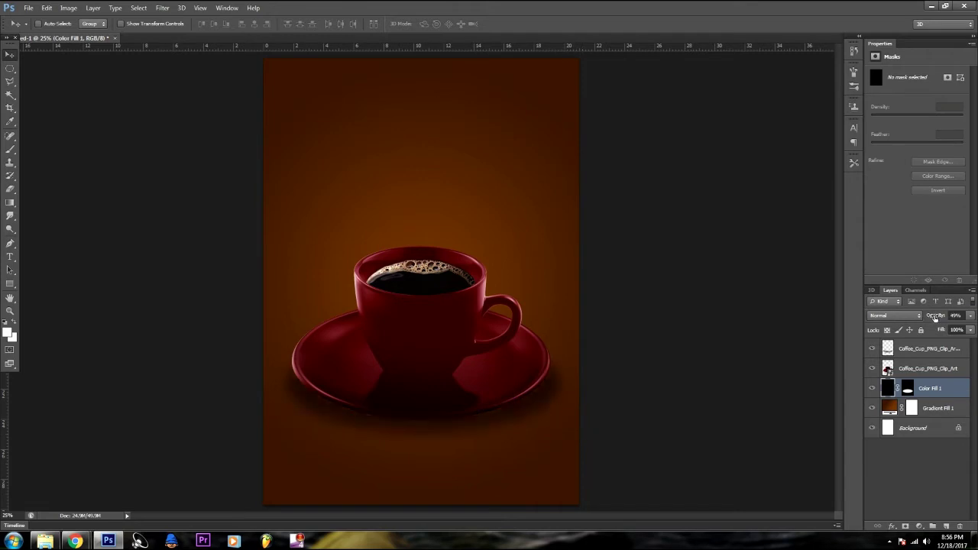
{"action": "left_click", "coordinate": [165, 9]}
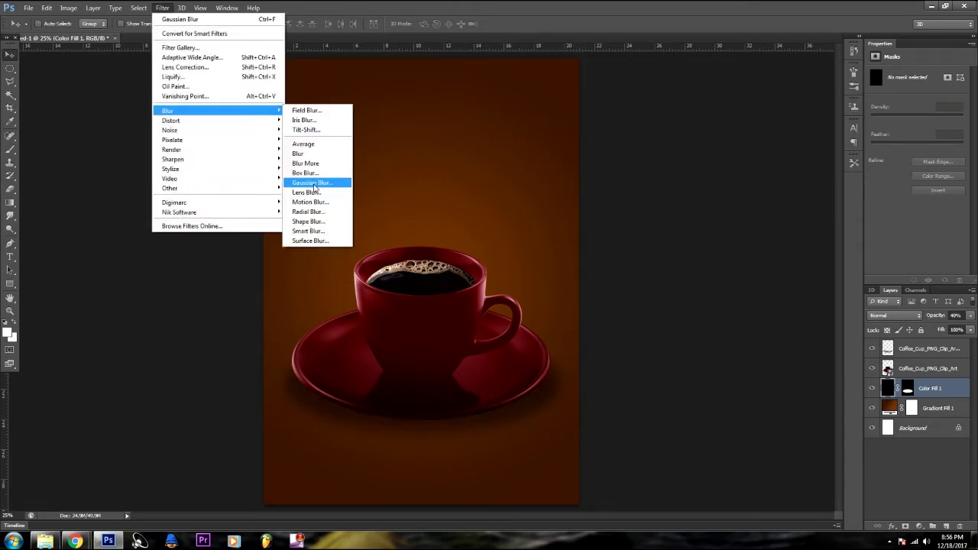
{"action": "left_click", "coordinate": [309, 202]}
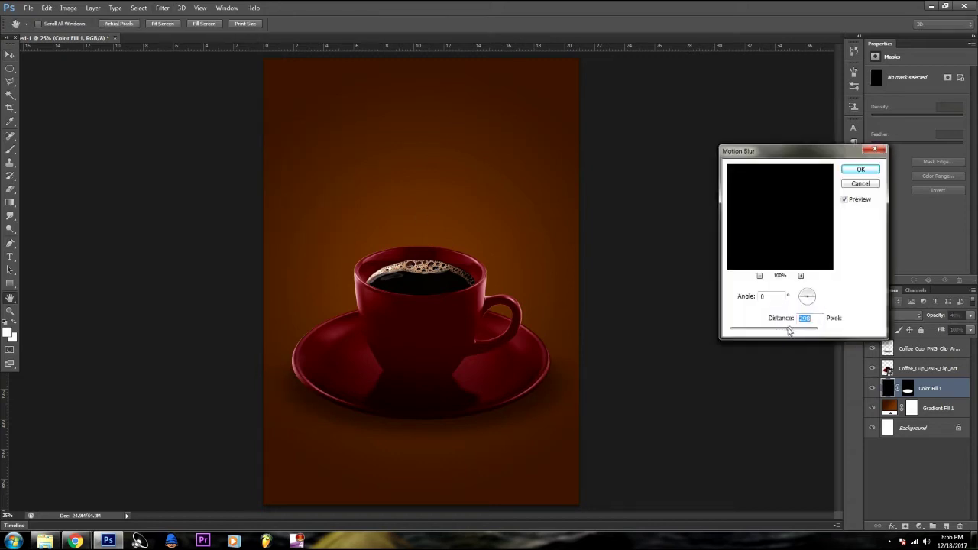
{"action": "key", "text": "Return"}
{"action": "left_click_drag", "start_coordinate": [933, 317], "coordinate": [939, 319]}
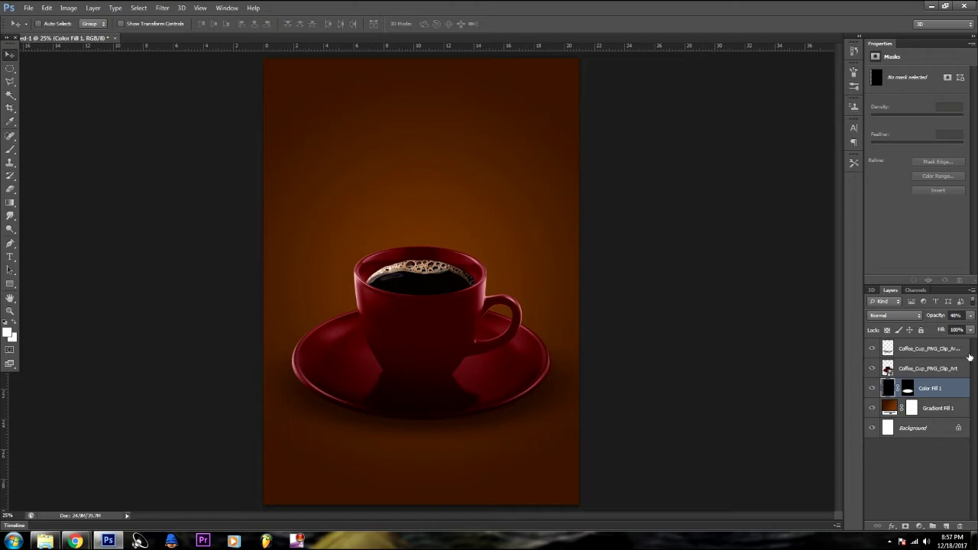
{"action": "left_click", "coordinate": [928, 370], "text": "shift"}
- Scale the cup, saucer and shadow down together and nudge them up and left
{"action": "left_click", "coordinate": [932, 352], "text": "shift"}
{"action": "key", "text": "ctrl+t"}
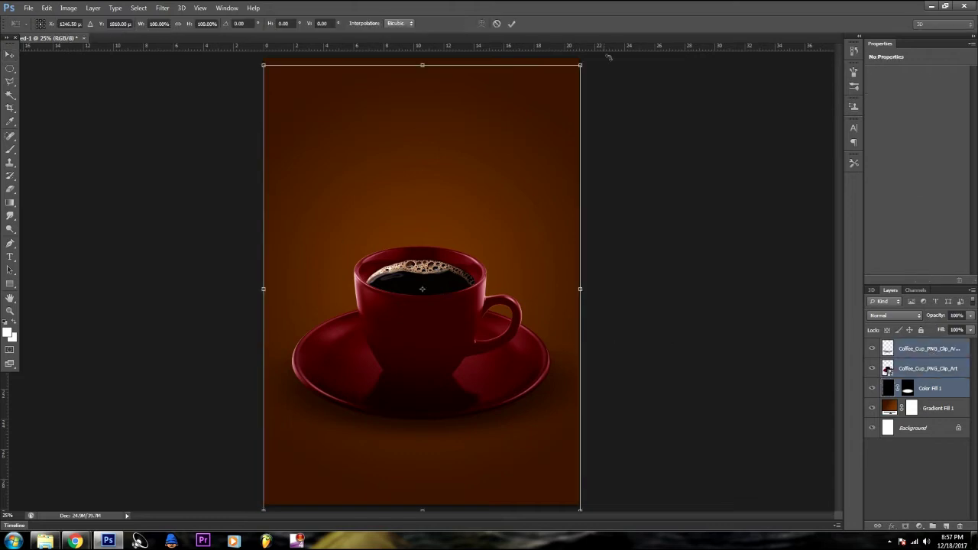
{"action": "left_click_drag", "start_coordinate": [581, 66], "coordinate": [539, 123]}
{"action": "left_click_drag", "start_coordinate": [489, 251], "coordinate": [512, 249]}
{"action": "key", "text": "Return"}
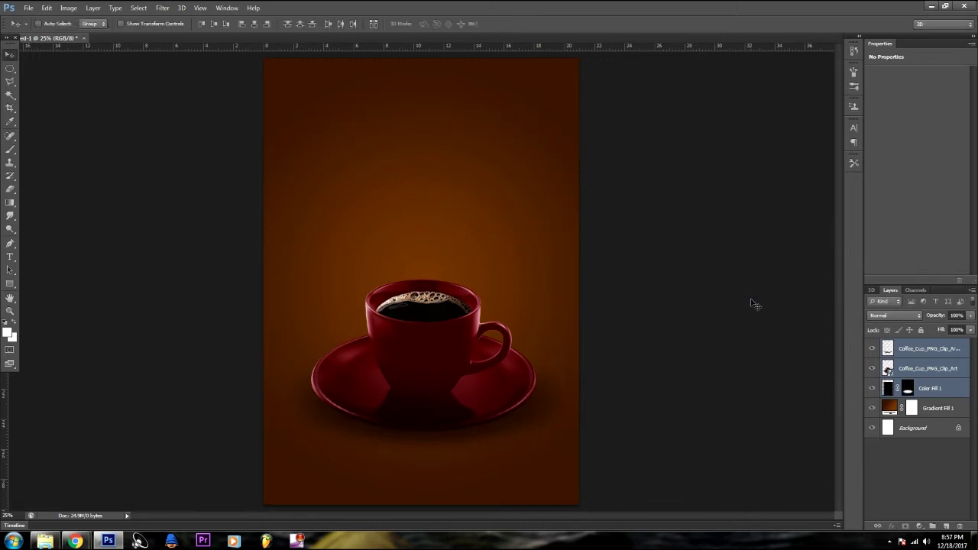
{"action": "key", "text": "shift+Up"}
{"action": "key", "text": "shift+Up"}
{"action": "key", "text": "shift+Up"}
{"action": "key", "text": "shift+Left"}
{"action": "key", "text": "shift+Up"}
{"action": "key", "text": "shift+Up"}
- Place the Deco_Coffee logo PNG, scaled down, across the top of the poster
{"action": "key", "text": "super+d"}
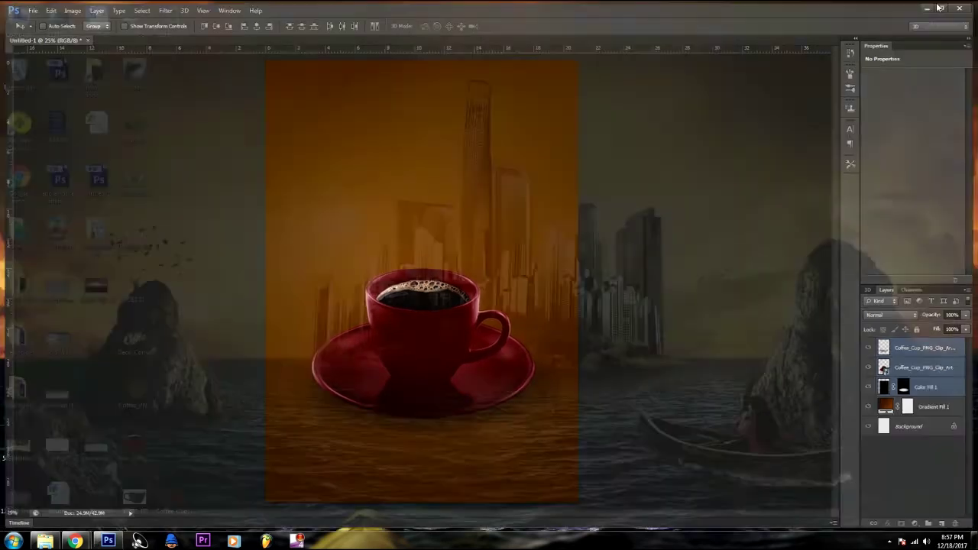
{"action": "left_click_drag", "start_coordinate": [125, 355], "coordinate": [365, 251]}
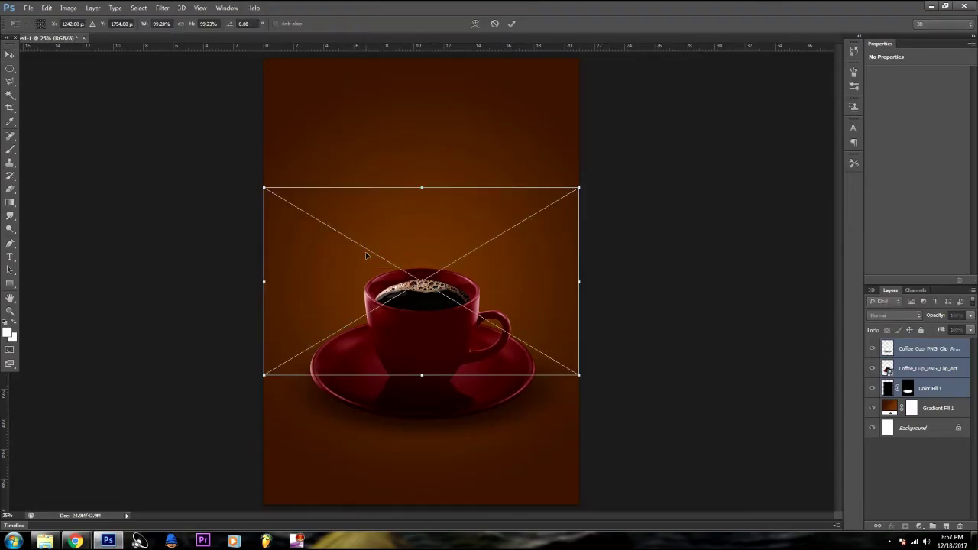
{"action": "left_click_drag", "start_coordinate": [578, 186], "coordinate": [546, 207]}
{"action": "left_click_drag", "start_coordinate": [495, 282], "coordinate": [512, 143]}
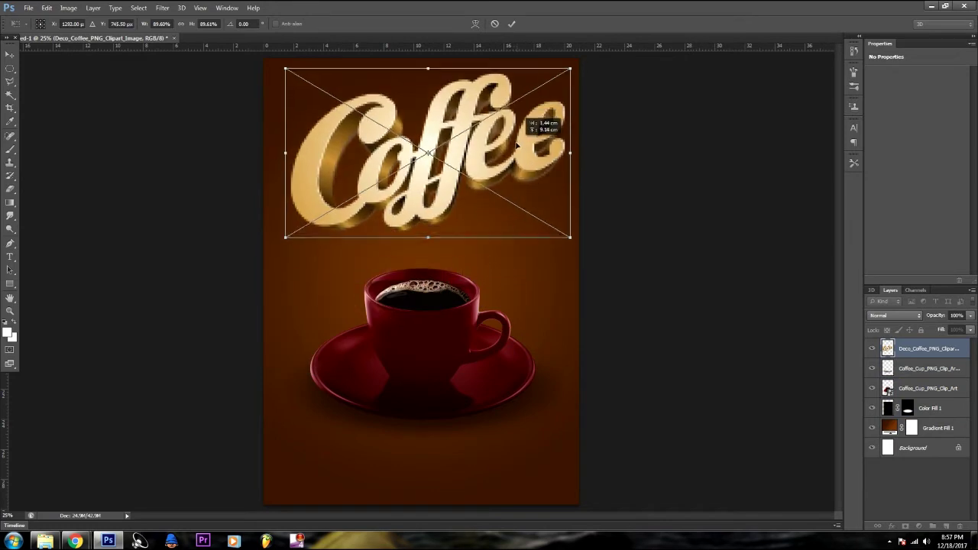
{"action": "left_click_drag", "start_coordinate": [566, 235], "coordinate": [523, 209]}
{"action": "left_click_drag", "start_coordinate": [480, 147], "coordinate": [492, 156]}
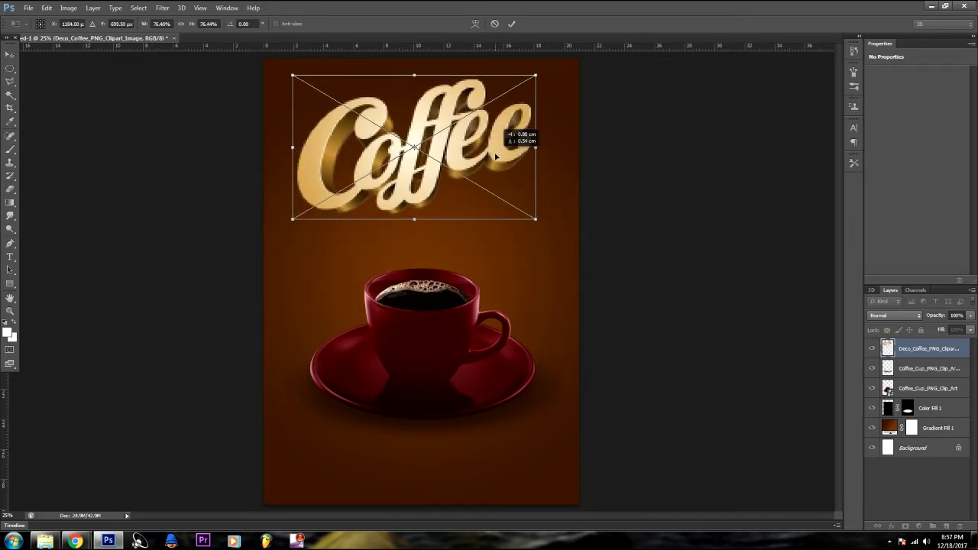
{"action": "key", "text": "Return"}
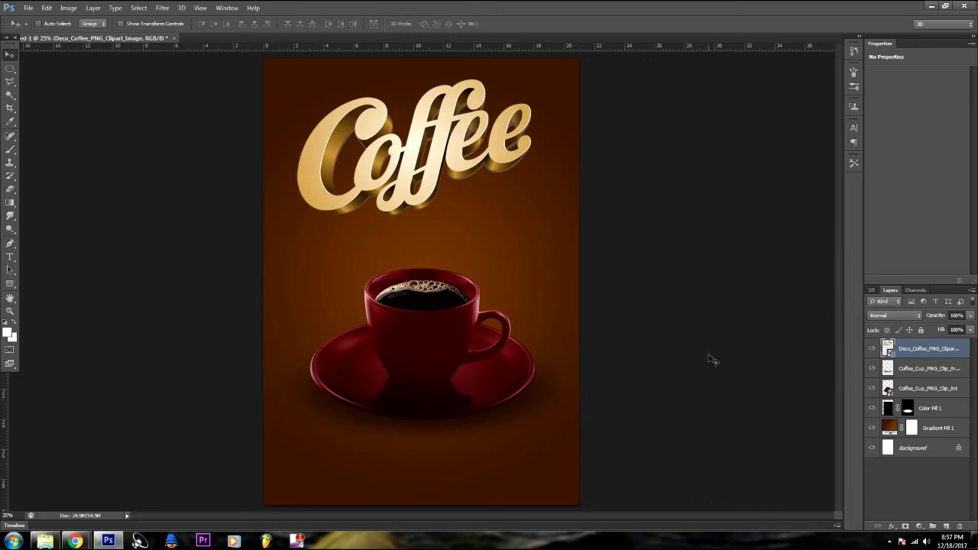
- Shrink the Coffee logo to about two thirds of its size, keeping full opacity
{"action": "key", "text": "ctrl+t"}
{"action": "mouse_move", "coordinate": [541, 145]}
{"action": "left_mouse_down"}
{"action": "mouse_move", "coordinate": [504, 137]}
{"action": "mouse_move", "coordinate": [504, 157]}
{"action": "left_mouse_up"}
{"action": "key", "text": "Return"}
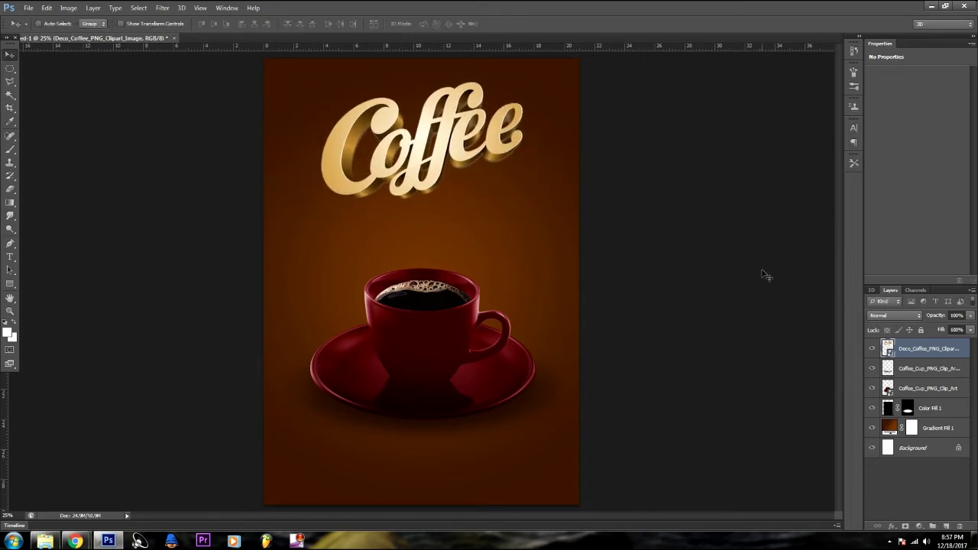
{"action": "mouse_move", "coordinate": [946, 315]}
{"action": "left_mouse_down"}
{"action": "mouse_move", "coordinate": [934, 317]}
{"action": "mouse_move", "coordinate": [955, 316]}
{"action": "left_mouse_up"}
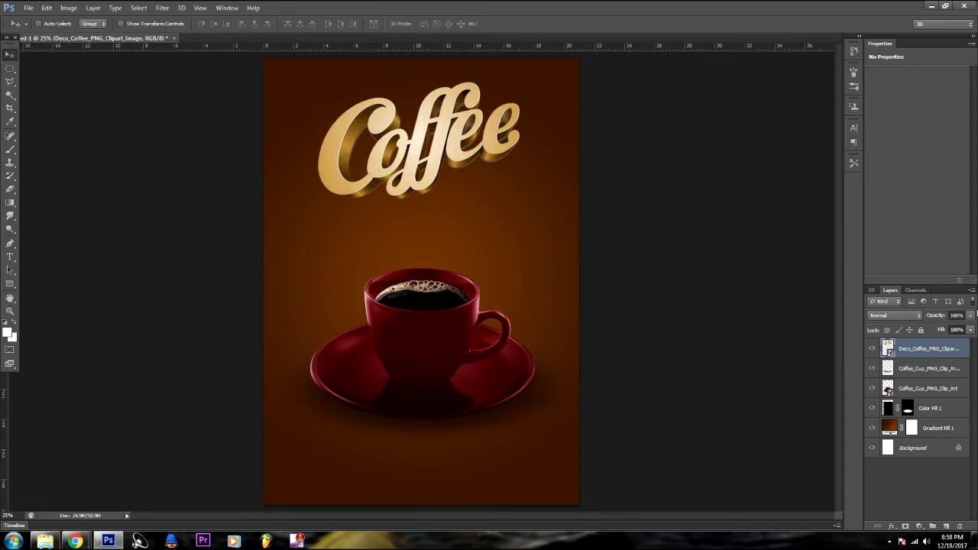
{"action": "left_click", "coordinate": [891, 526]}
{"action": "left_click", "coordinate": [909, 519]}
- Give the Coffee logo a soft Drop Shadow at about 41% opacity
{"action": "left_click_drag", "start_coordinate": [410, 196], "coordinate": [773, 225]}
{"action": "left_click_drag", "start_coordinate": [697, 321], "coordinate": [707, 321]}
{"action": "left_click_drag", "start_coordinate": [468, 199], "coordinate": [458, 169]}
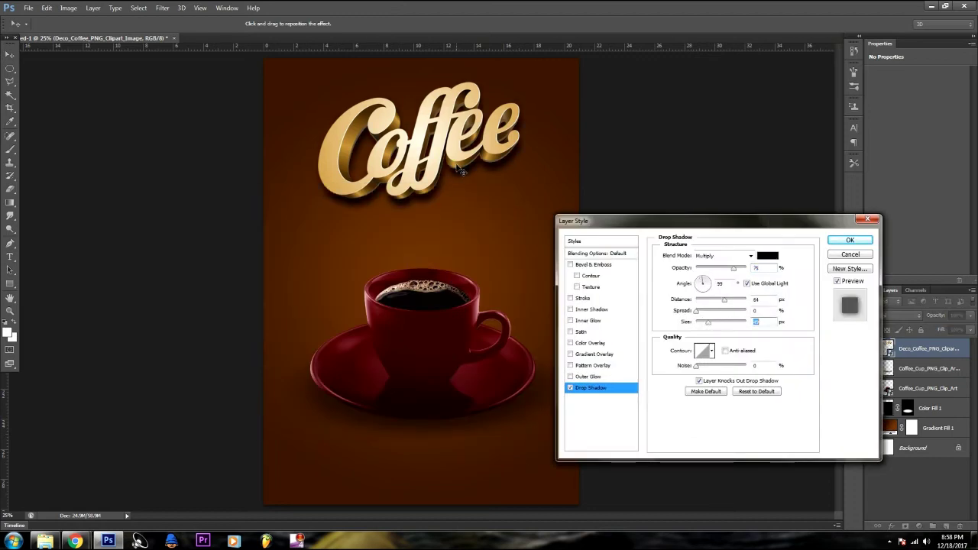
{"action": "left_click_drag", "start_coordinate": [733, 268], "coordinate": [713, 273]}
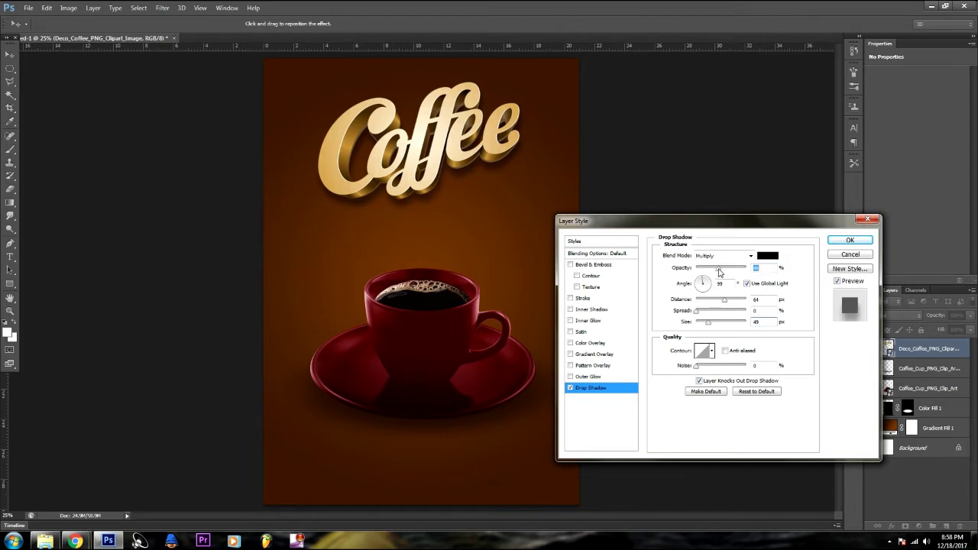
{"action": "left_click", "coordinate": [859, 242]}
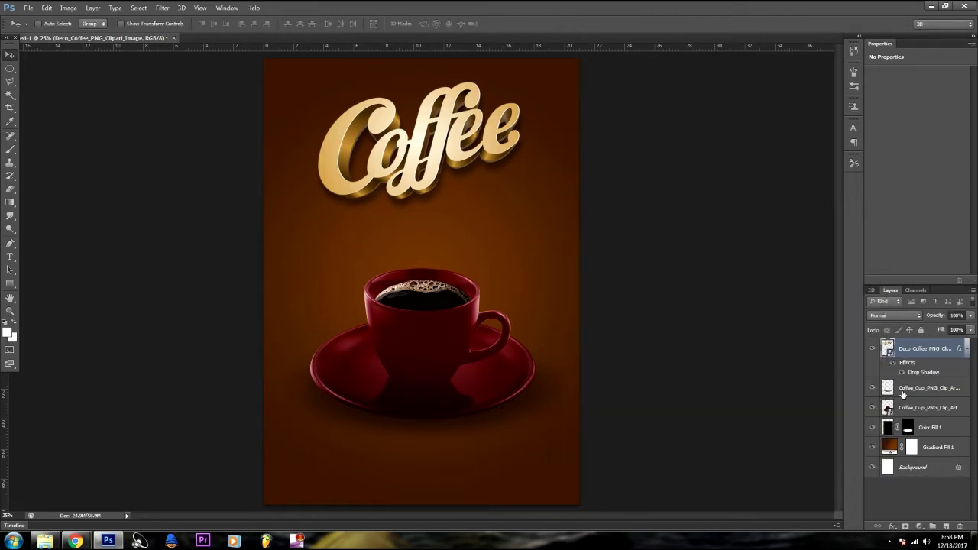
- Squash the Coffee logo shorter and nudge the cup layers slightly lower
{"action": "key", "text": "ctrl+t"}
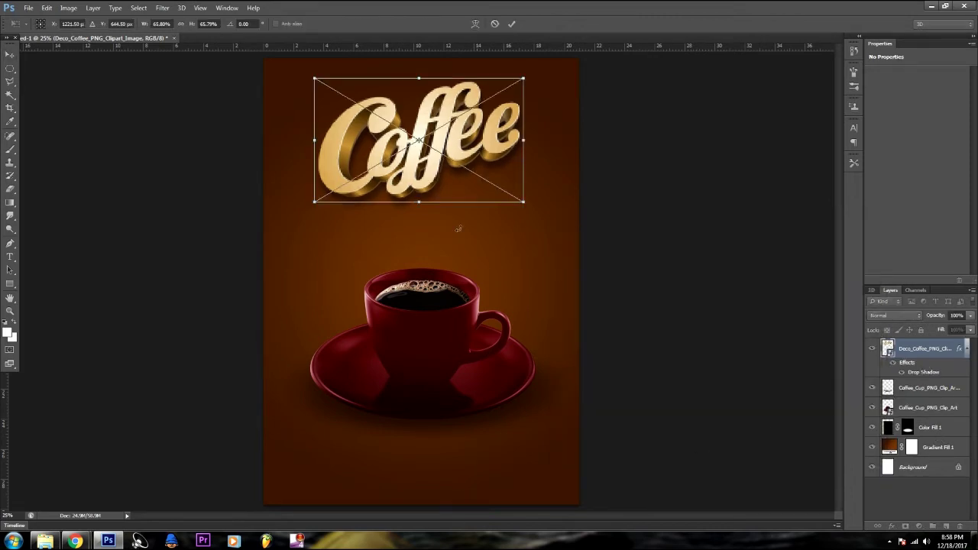
{"action": "left_click_drag", "start_coordinate": [418, 192], "coordinate": [425, 181]}
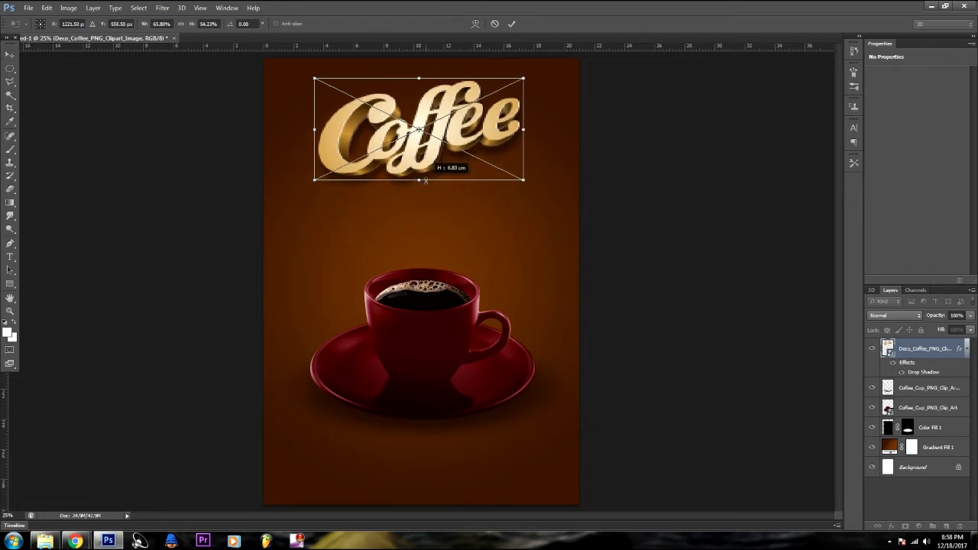
{"action": "key", "text": "Return"}
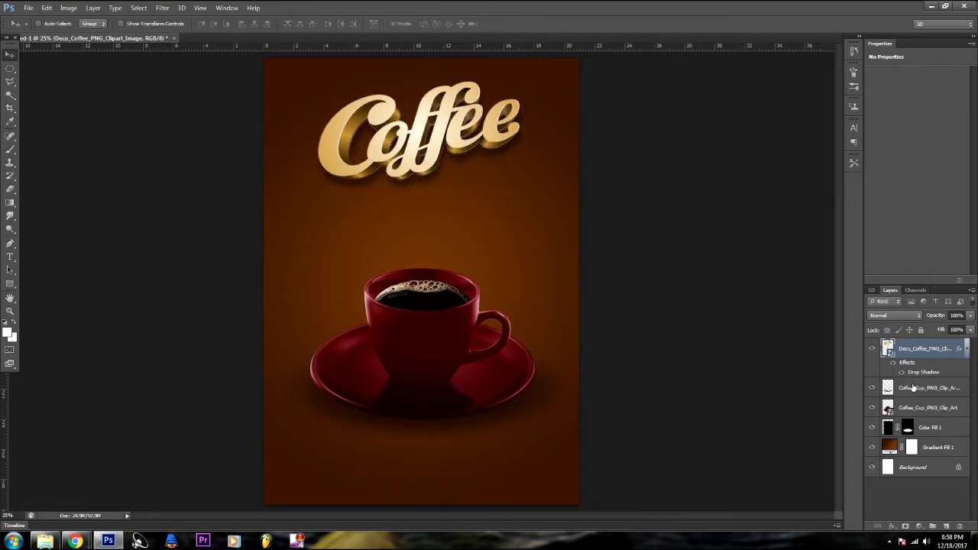
{"action": "left_click", "coordinate": [912, 388]}
{"action": "left_click", "coordinate": [946, 432], "text": "shift"}
{"action": "key", "text": "Down"}
{"action": "key", "text": "Down"}
{"action": "key", "text": "Down"}
{"action": "key", "text": "Down"}
{"action": "key", "text": "Down"}
{"action": "key", "text": "Down"}
{"action": "key", "text": "Down"}
{"action": "key", "text": "Down"}
{"action": "key", "text": "Down"}
{"action": "key", "text": "Down"}
{"action": "key", "text": "Down"}
{"action": "left_click", "coordinate": [943, 345]}
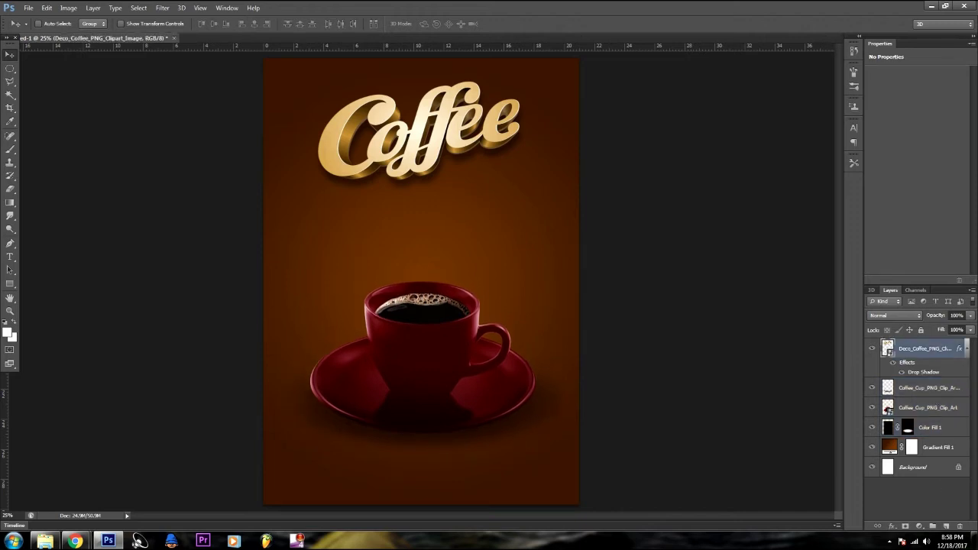
- Add a new black-to-transparent Gradient Fill layer
{"action": "left_click", "coordinate": [921, 527]}
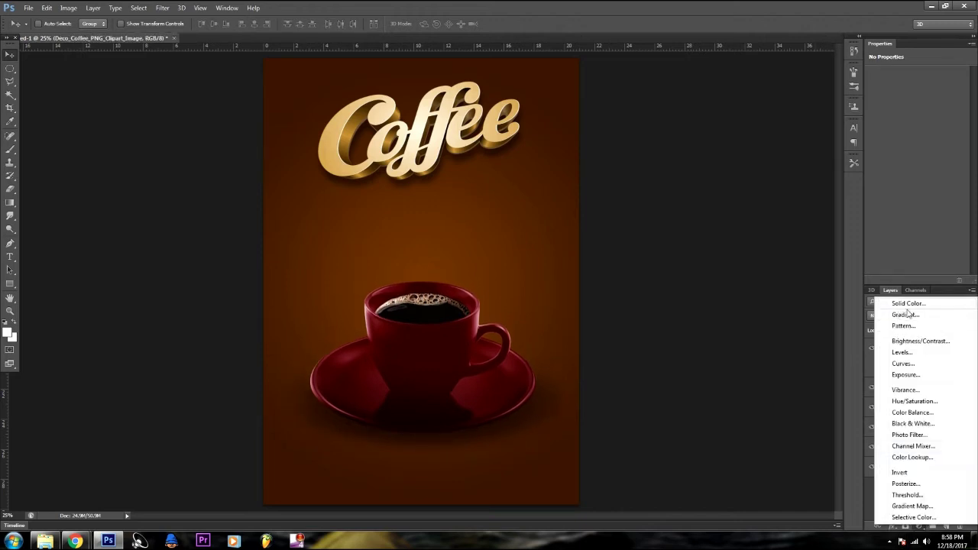
{"action": "left_click", "coordinate": [917, 314]}
{"action": "left_click", "coordinate": [764, 187]}
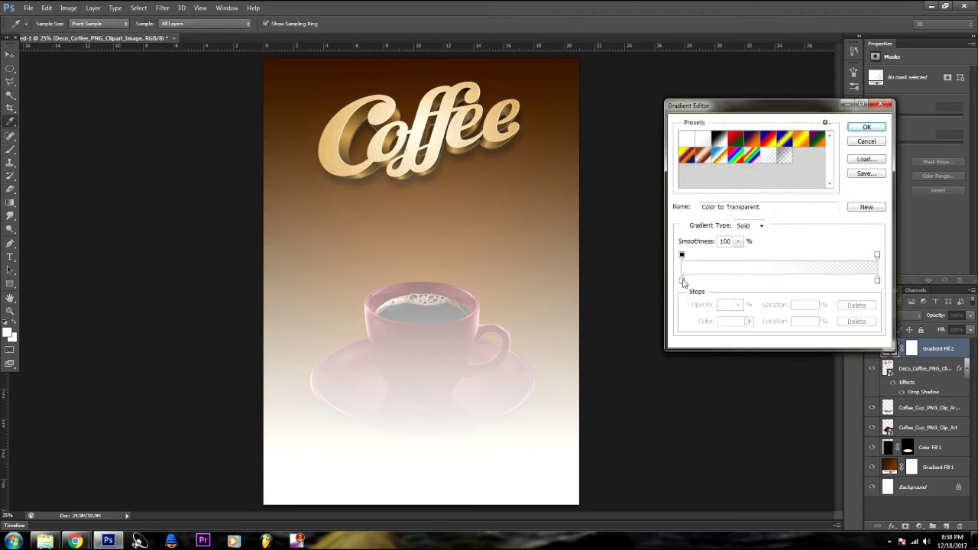
{"action": "double_click", "coordinate": [682, 279]}
{"action": "left_click_drag", "start_coordinate": [749, 207], "coordinate": [674, 276]}
{"action": "left_click", "coordinate": [867, 130]}
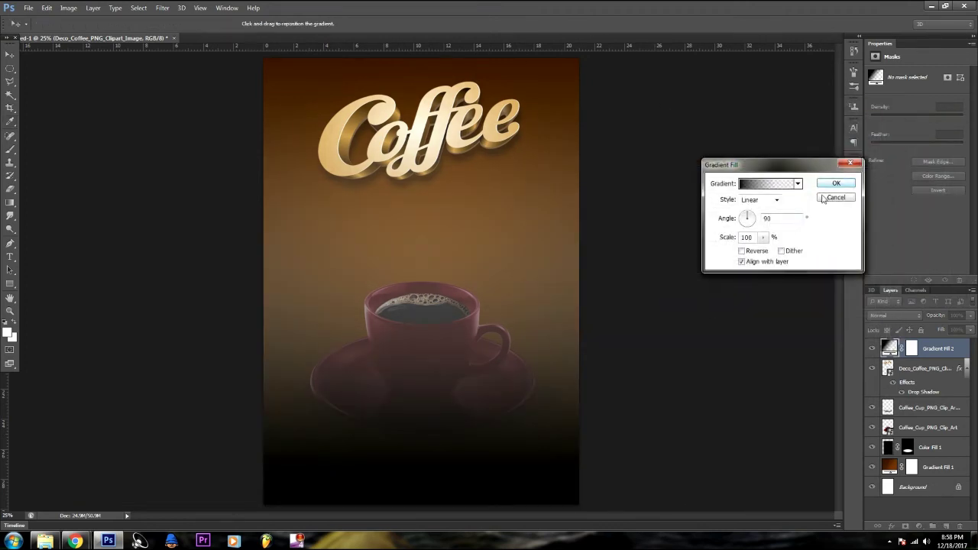
{"action": "left_click", "coordinate": [841, 179]}
- Squash the rasterized gradient into a bottom band at 38% opacity, erasing under the saucer
{"action": "key", "text": "e"}
{"action": "left_click", "coordinate": [474, 214]}
{"action": "key", "text": "ctrl+t"}
{"action": "left_click_drag", "start_coordinate": [421, 58], "coordinate": [421, 410]}
{"action": "key", "text": "Return"}
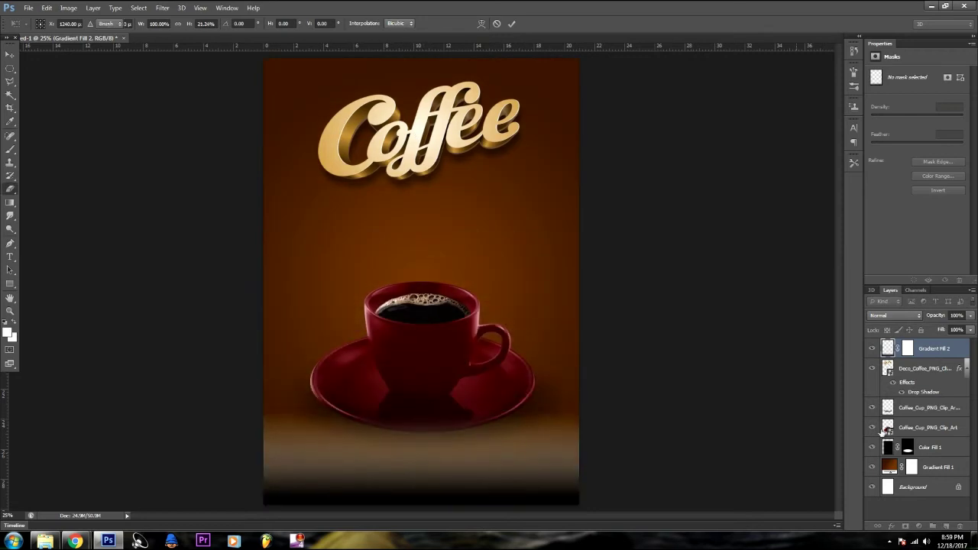
{"action": "left_click_drag", "start_coordinate": [948, 315], "coordinate": [932, 319]}
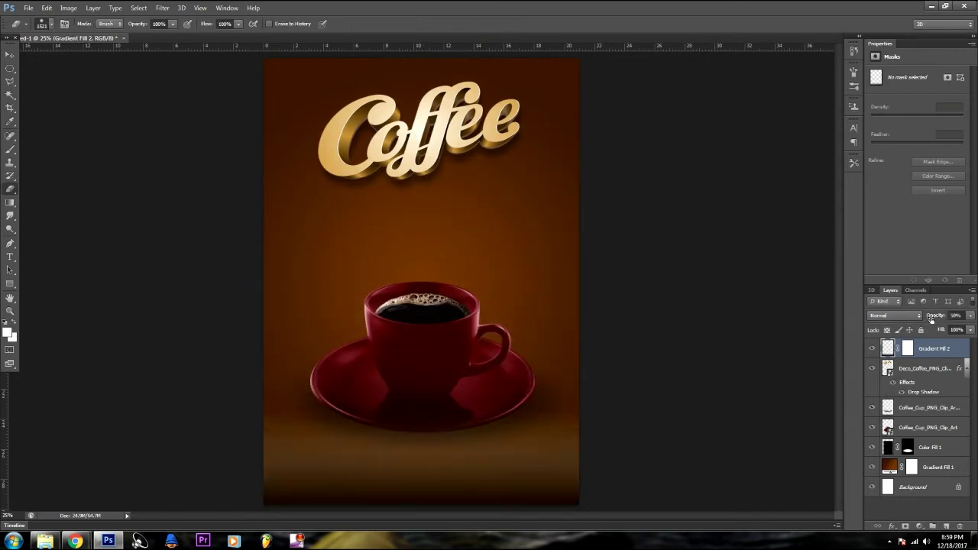
{"action": "left_click_drag", "start_coordinate": [316, 371], "coordinate": [627, 350]}
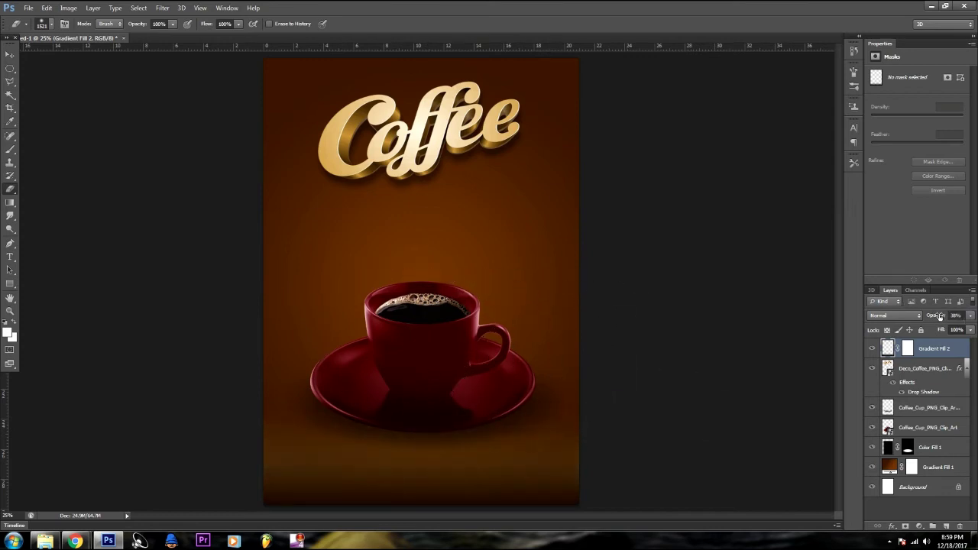
{"action": "left_click", "coordinate": [10, 55]}
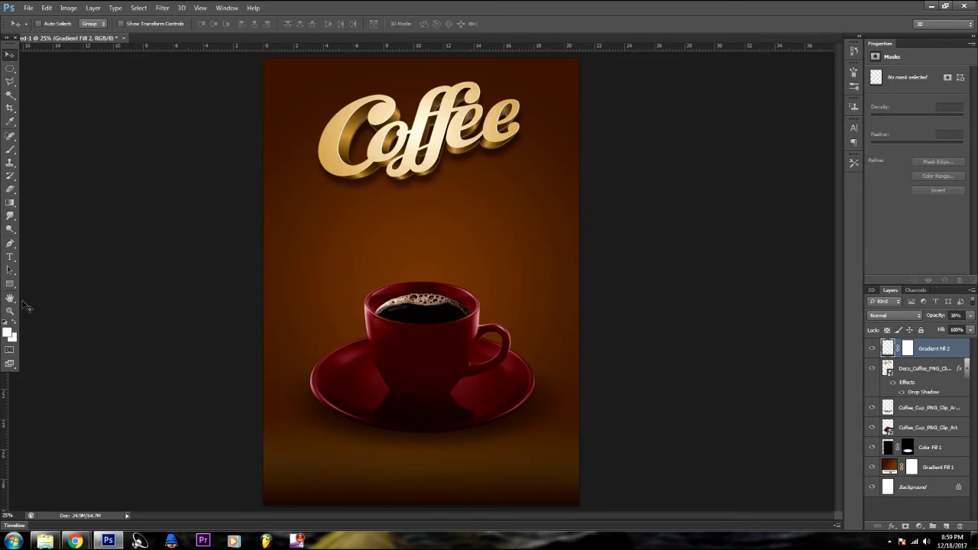
- With the Brush tool active, add an empty new layer at the top of the stack
{"action": "left_click", "coordinate": [10, 151]}
{"action": "left_click", "coordinate": [947, 526]}
{"action": "right_click", "coordinate": [457, 228]}
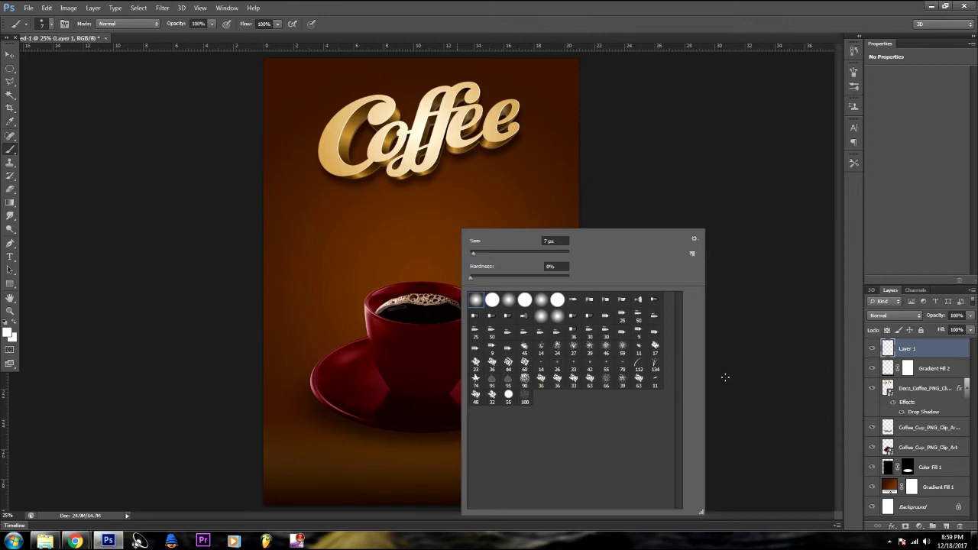
{"action": "left_click", "coordinate": [907, 350]}
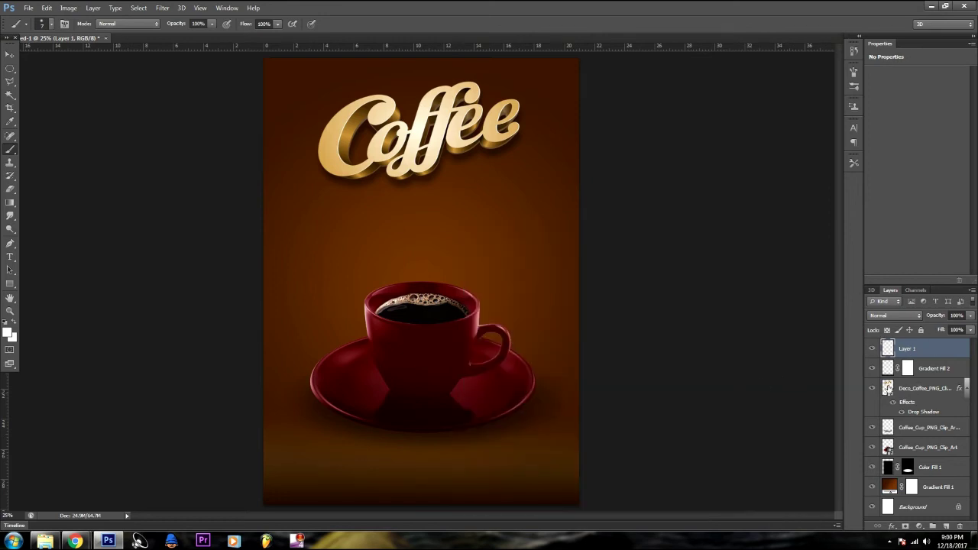
- Slightly rescale and reposition the Deco_Coffee logo with Free Transform
{"action": "left_click", "coordinate": [912, 392]}
{"action": "key", "text": "ctrl+t"}
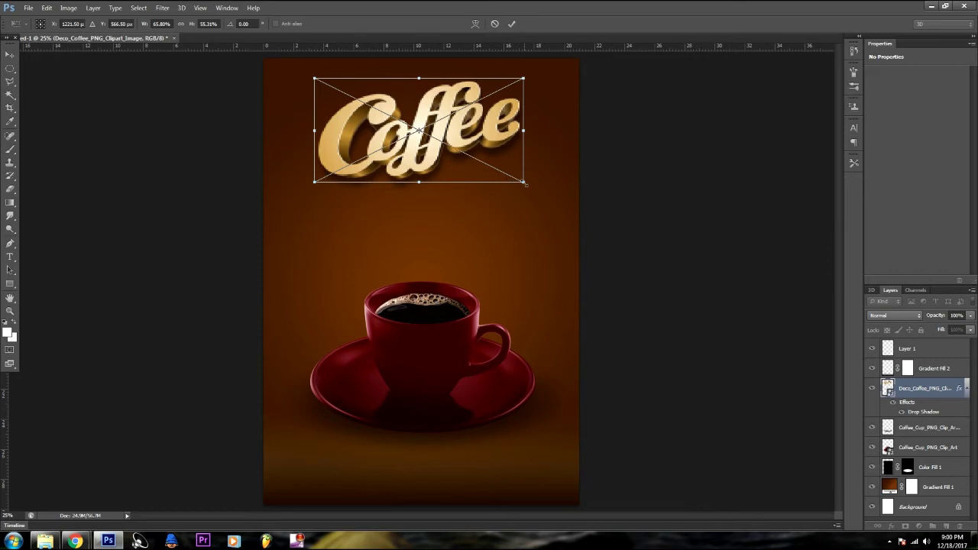
{"action": "left_click_drag", "start_coordinate": [524, 183], "coordinate": [509, 170]}
{"action": "left_click_drag", "start_coordinate": [467, 134], "coordinate": [472, 137]}
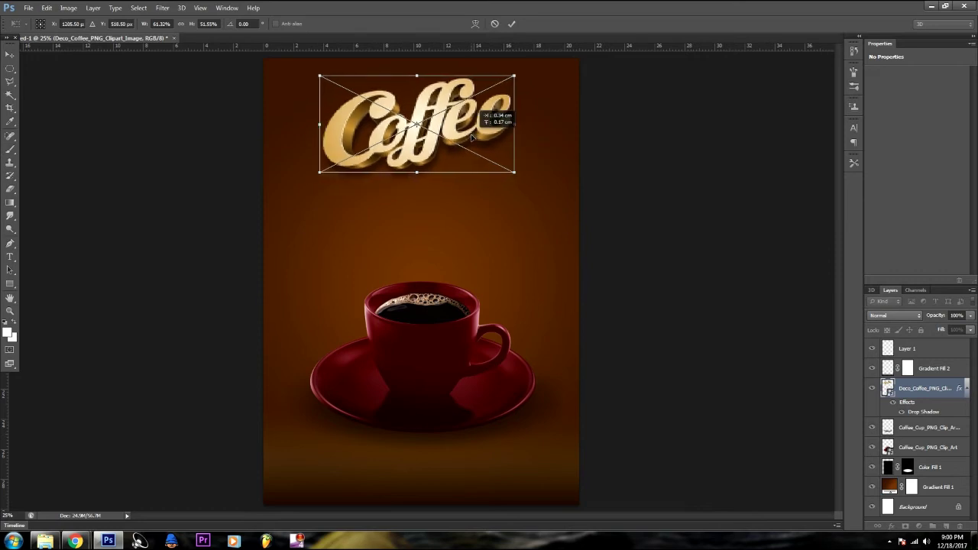
{"action": "left_click_drag", "start_coordinate": [514, 172], "coordinate": [525, 184]}
{"action": "key", "text": "Return"}
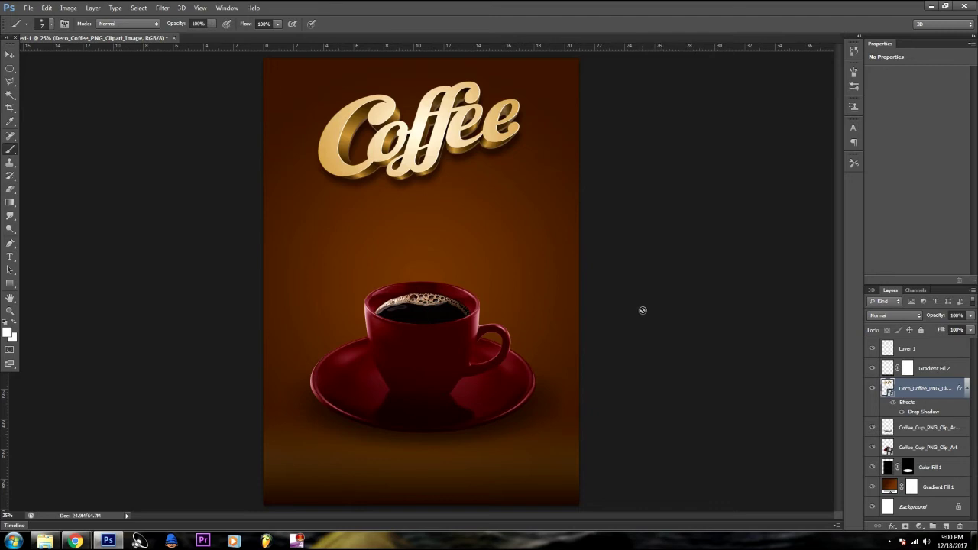
{"action": "left_click", "coordinate": [907, 447]}
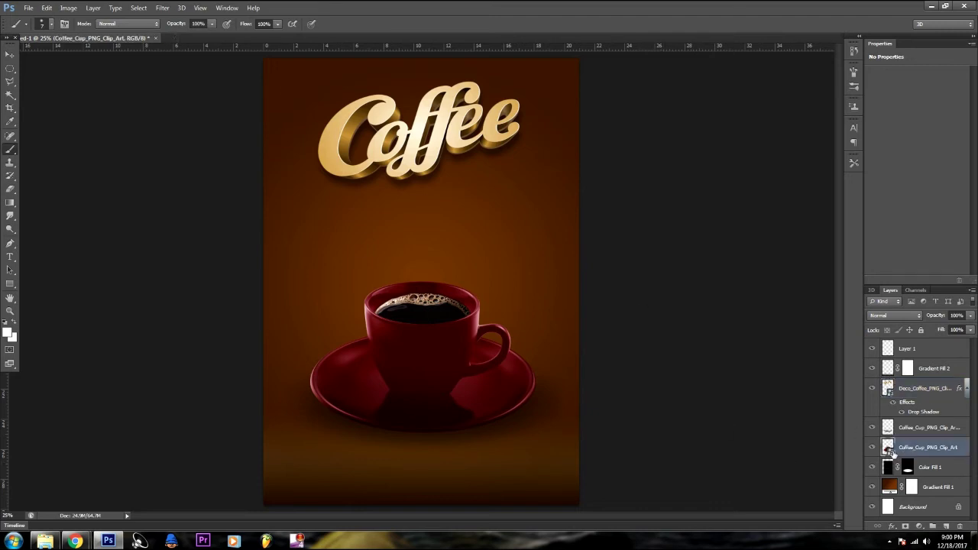
- Duplicate the cup layer, flip the copy vertically, and move it below the original
{"action": "key", "text": "v"}
{"action": "left_click_drag", "start_coordinate": [440, 306], "coordinate": [441, 323]}
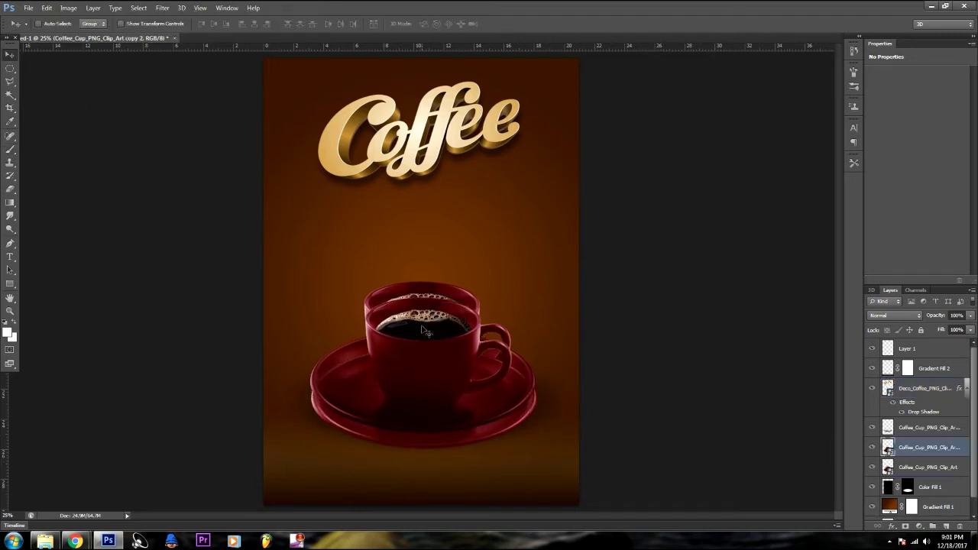
{"action": "key", "text": "ctrl+t"}
{"action": "right_click", "coordinate": [446, 324]}
{"action": "left_click", "coordinate": [493, 479]}
{"action": "left_click_drag", "start_coordinate": [483, 378], "coordinate": [475, 404]}
- Stretch the flipped cup downward and narrow its top in perspective
{"action": "key", "text": "ctrl+minus"}
{"action": "mouse_move", "coordinate": [420, 380]}
{"action": "left_mouse_down"}
{"action": "mouse_move", "coordinate": [420, 392]}
{"action": "mouse_move", "coordinate": [556, 395]}
{"action": "left_mouse_up"}
{"action": "right_click", "coordinate": [422, 382]}
{"action": "left_click", "coordinate": [455, 281]}
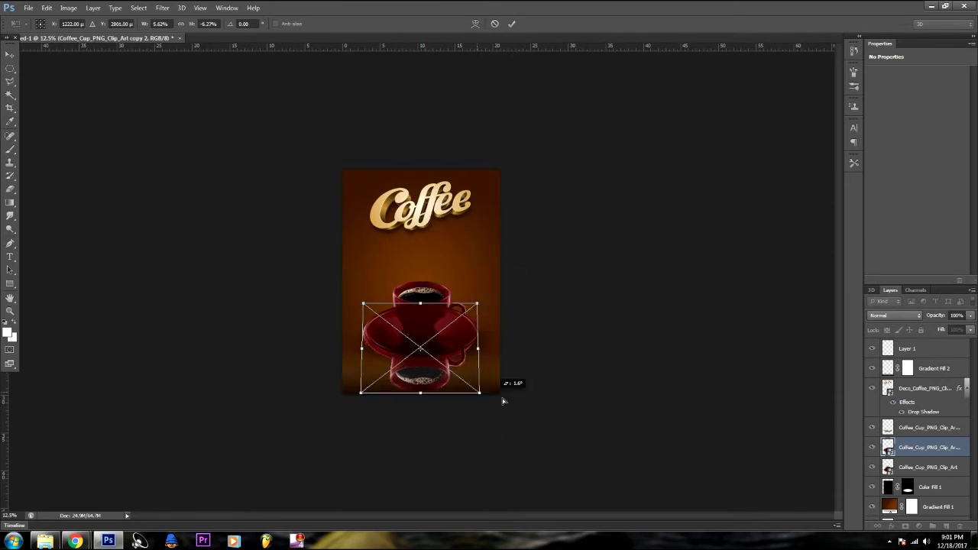
{"action": "left_click_drag", "start_coordinate": [479, 305], "coordinate": [455, 305]}
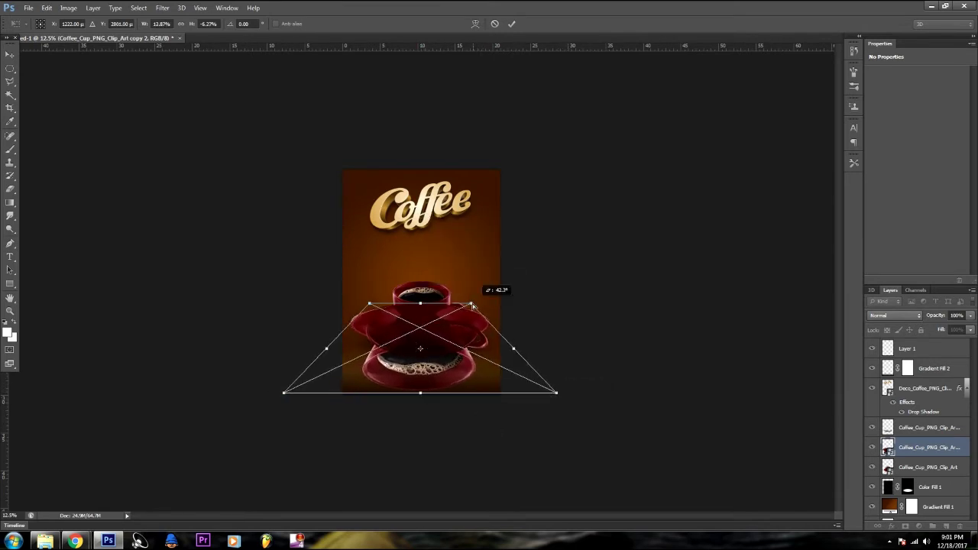
{"action": "key", "text": "Return"}
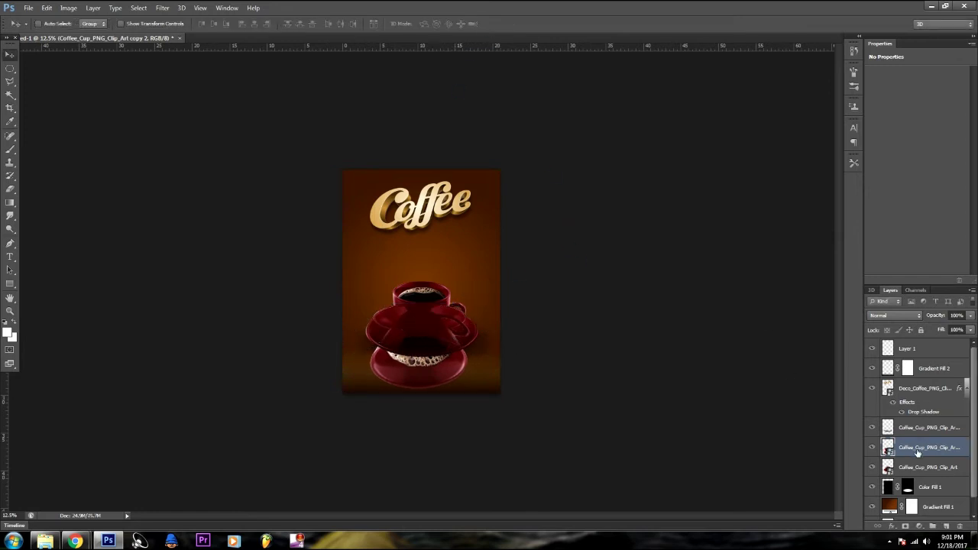
- Move the reflection below Color Fill 1, shorten and taper it, and rasterize it for Curves
{"action": "left_click_drag", "start_coordinate": [918, 453], "coordinate": [917, 496]}
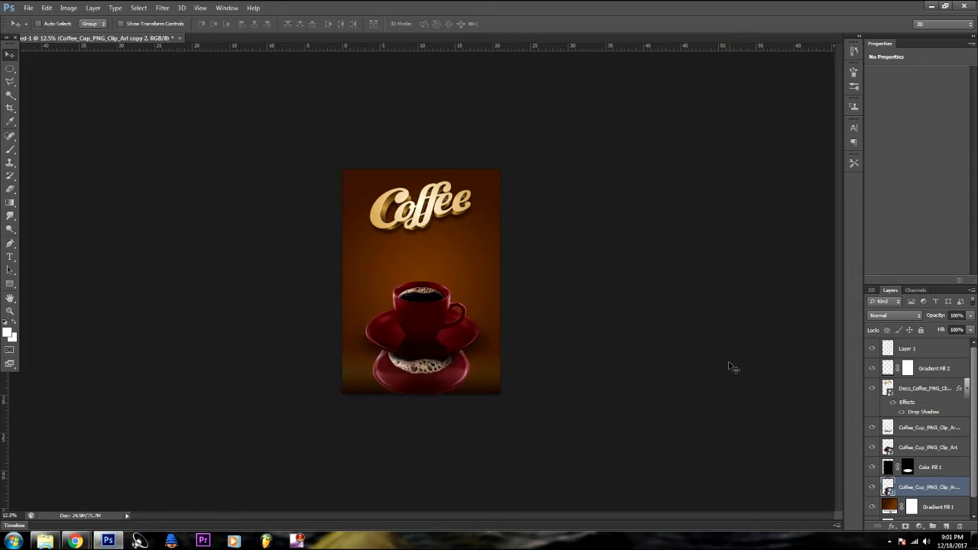
{"action": "key", "text": "ctrl+t"}
{"action": "left_click_drag", "start_coordinate": [423, 304], "coordinate": [422, 321]}
{"action": "right_click", "coordinate": [466, 320]}
{"action": "left_click", "coordinate": [493, 401]}
{"action": "left_click_drag", "start_coordinate": [468, 321], "coordinate": [465, 323]}
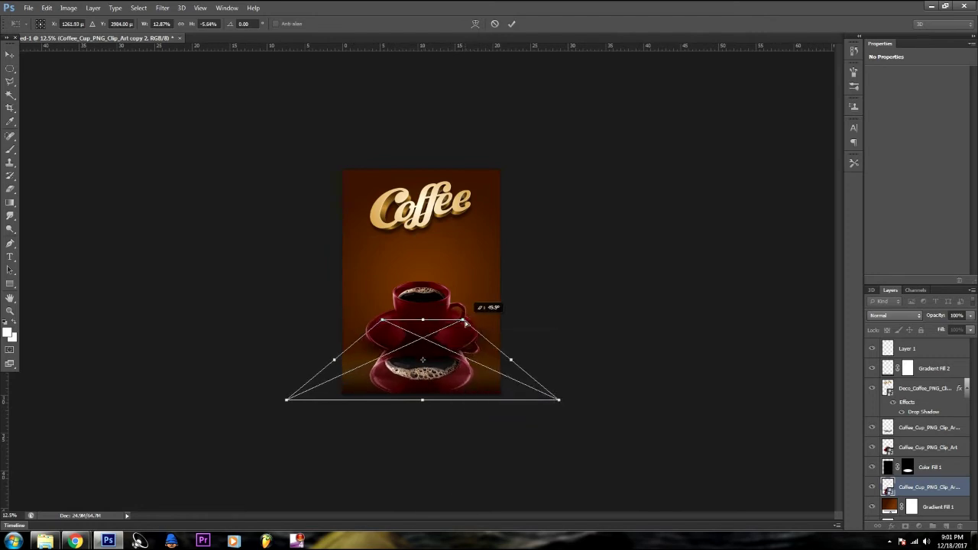
{"action": "key", "text": "Return"}
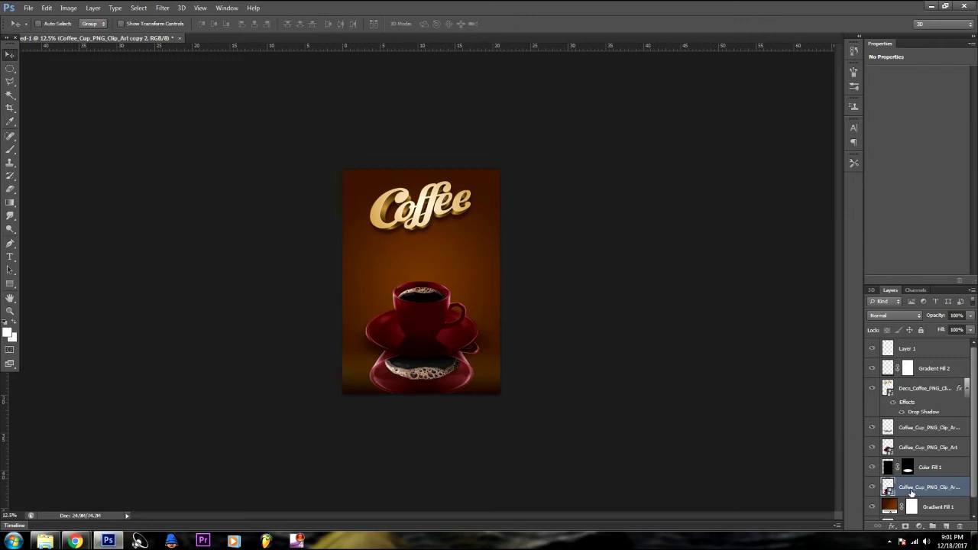
{"action": "key", "text": "ctrl+m"}
{"action": "key", "text": "Return"}
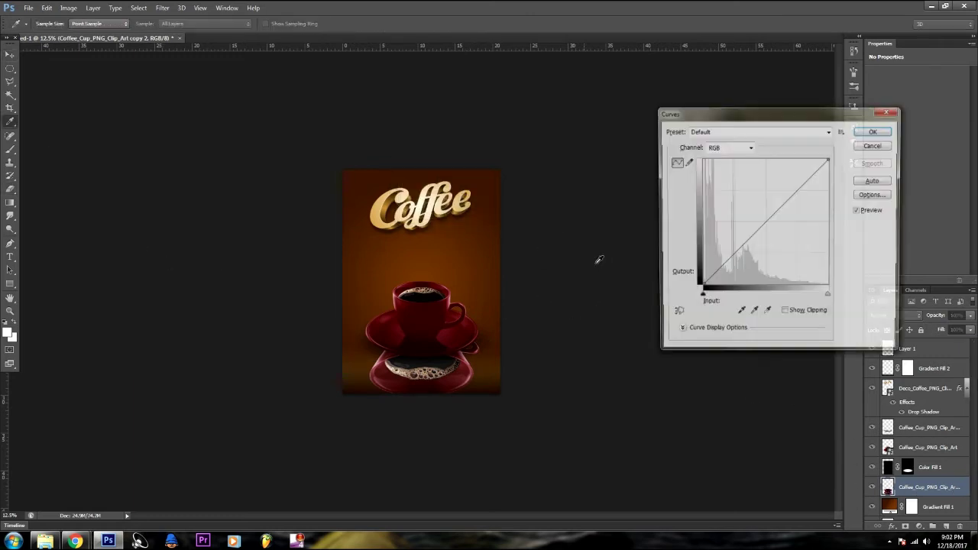
- Drop the Curves output to 0 to blacken the reflection, then stretch it slightly taller
{"action": "left_click_drag", "start_coordinate": [825, 158], "coordinate": [828, 288]}
{"action": "left_click", "coordinate": [876, 131]}
{"action": "key", "text": "e"}
{"action": "key", "text": "ctrl+t"}
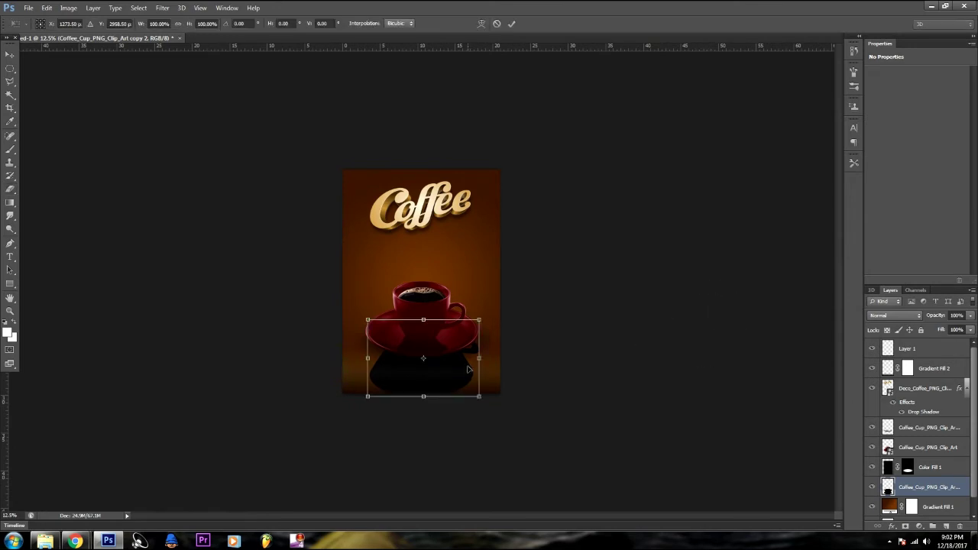
{"action": "left_click_drag", "start_coordinate": [423, 397], "coordinate": [424, 400]}
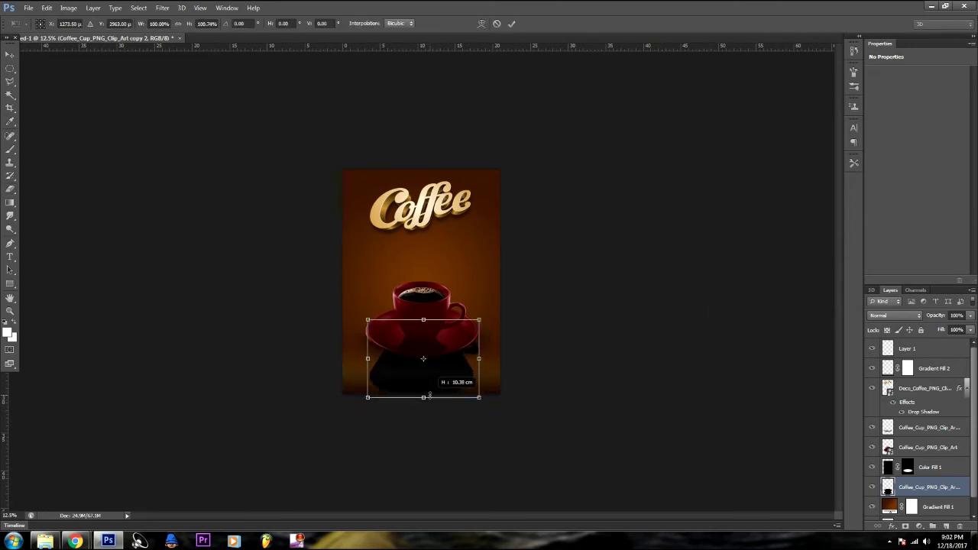
{"action": "key", "text": "Return"}
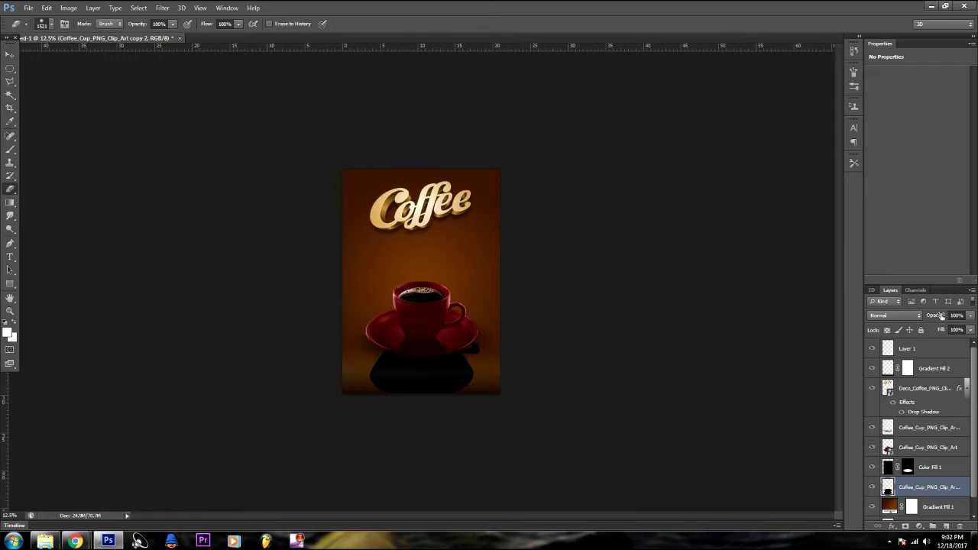
{"action": "left_click", "coordinate": [161, 8]}
- Blur the reflection with a 16.8 px Gaussian Blur and pick a large soft eraser tip
{"action": "left_click", "coordinate": [306, 242]}
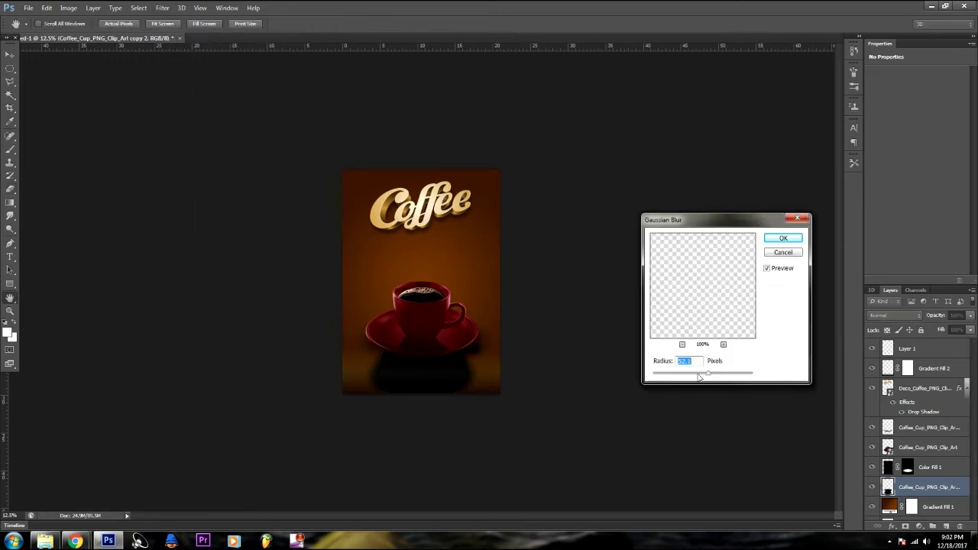
{"action": "left_click_drag", "start_coordinate": [709, 380], "coordinate": [676, 377]}
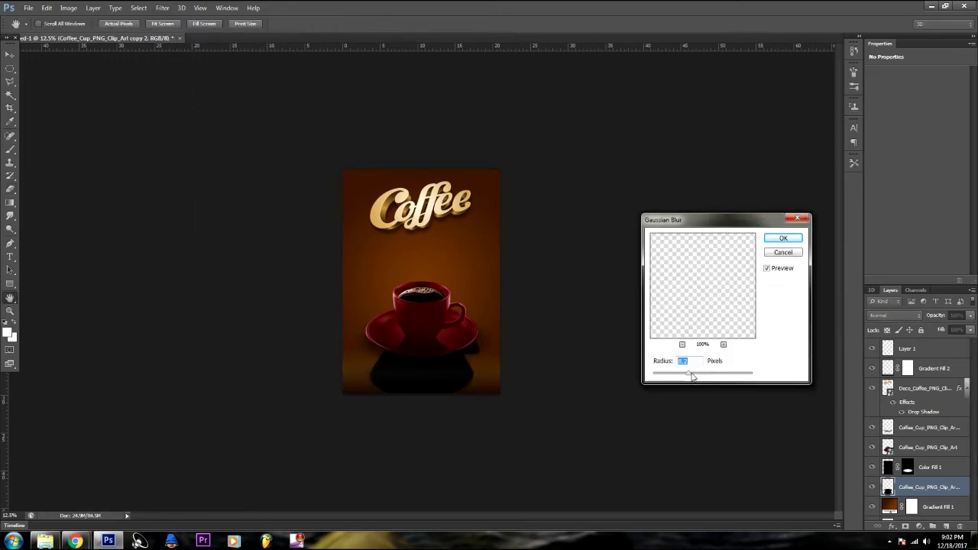
{"action": "left_click", "coordinate": [791, 242]}
{"action": "right_click", "coordinate": [459, 430]}
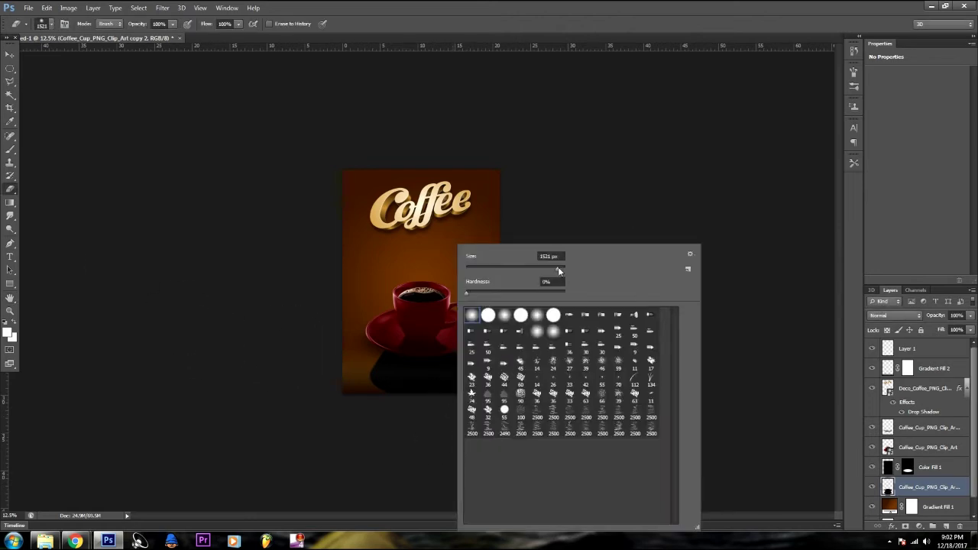
{"action": "left_click", "coordinate": [395, 439]}
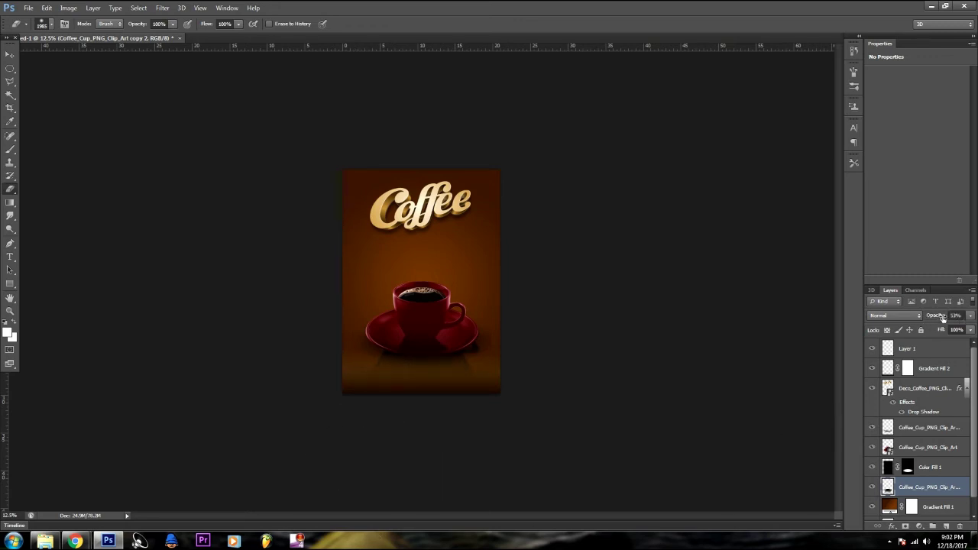
- Set the reflection layer's opacity to 50% and select the red cup's layer
{"action": "type", "text": "9"}
{"action": "key", "text": "Return"}
{"action": "key", "text": "v"}
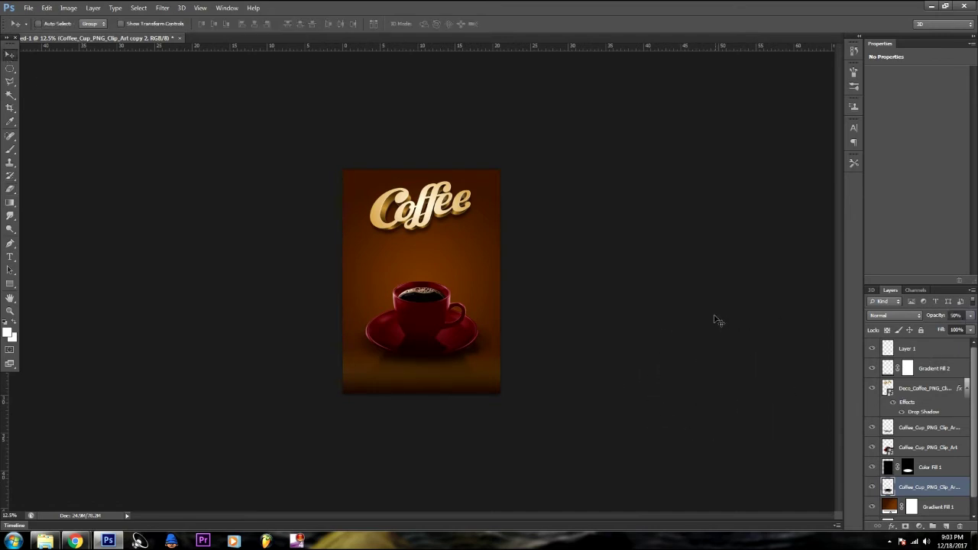
{"action": "key", "text": "ctrl+plus"}
{"action": "left_click", "coordinate": [927, 447]}
{"action": "left_click", "coordinate": [872, 446]}
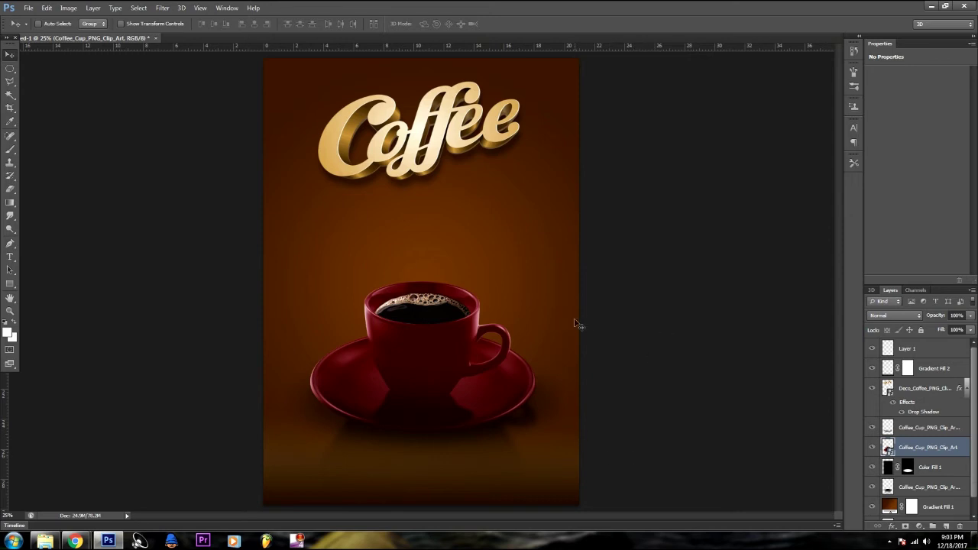
- Rasterize the cup layer and brighten it by raising the Curves midtones
{"action": "key", "text": "ctrl+m"}
{"action": "key", "text": "Return"}
{"action": "key", "text": "ctrl+m"}
{"action": "left_click_drag", "start_coordinate": [763, 225], "coordinate": [761, 210]}
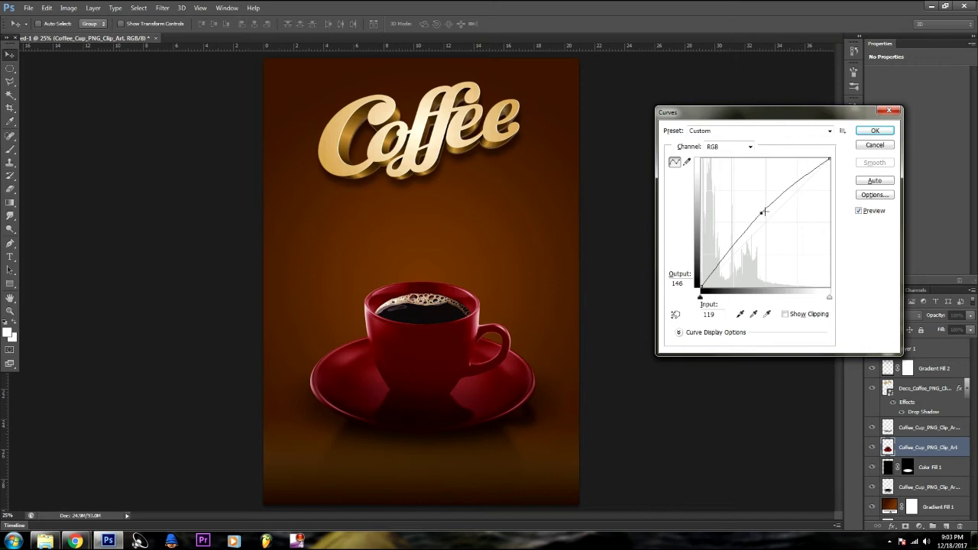
{"action": "left_click", "coordinate": [875, 131]}
{"action": "key", "text": "e"}
- Raise the cup's saturation by +30 in Hue/Saturation, leaving hue unchanged
{"action": "key", "text": "ctrl+u"}
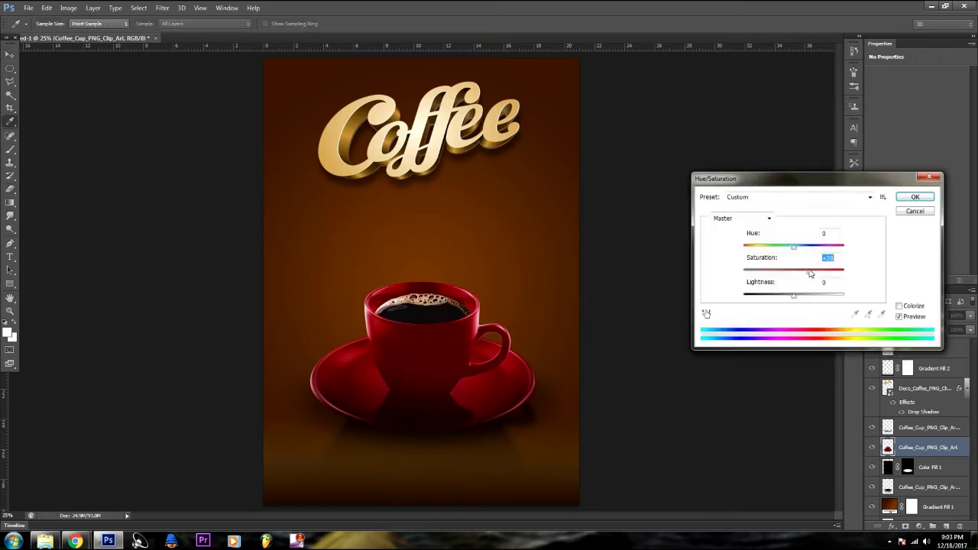
{"action": "mouse_move", "coordinate": [794, 249]}
{"action": "left_mouse_down"}
{"action": "mouse_move", "coordinate": [862, 245]}
{"action": "mouse_move", "coordinate": [721, 256]}
{"action": "mouse_move", "coordinate": [797, 257]}
{"action": "left_mouse_up"}
{"action": "left_click", "coordinate": [915, 197]}
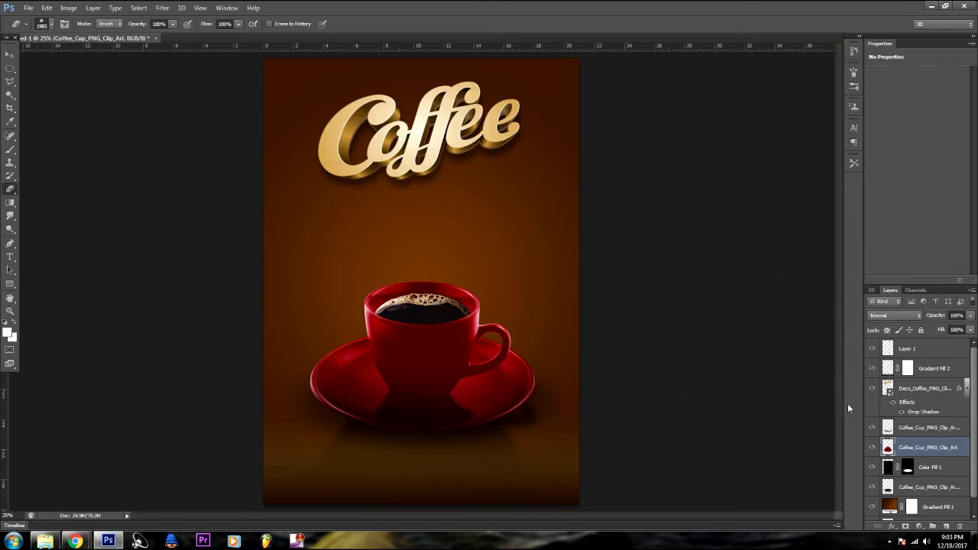
- Choose a 2500 px smoke brush tip, sized to 825 px
{"action": "left_click", "coordinate": [10, 149]}
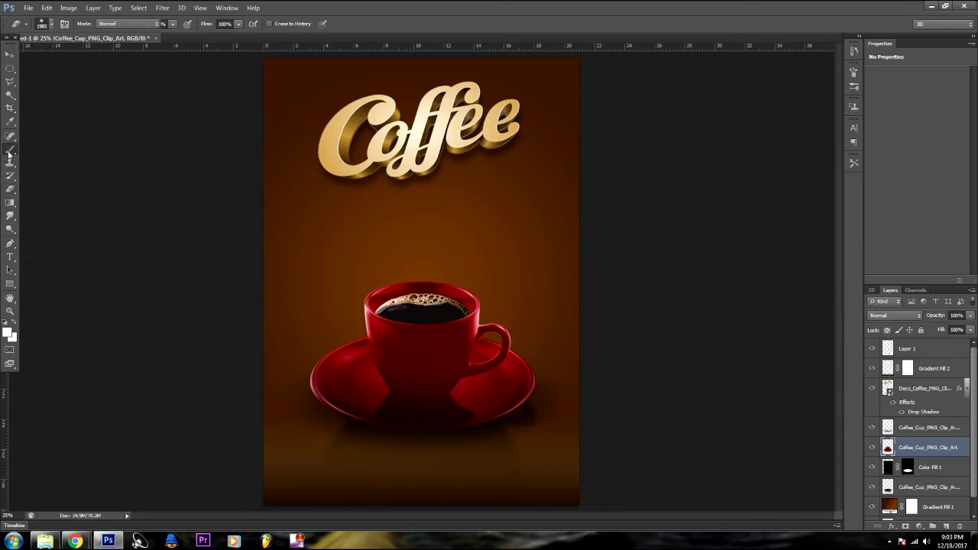
{"action": "right_click", "coordinate": [425, 290]}
{"action": "left_click", "coordinate": [601, 413]}
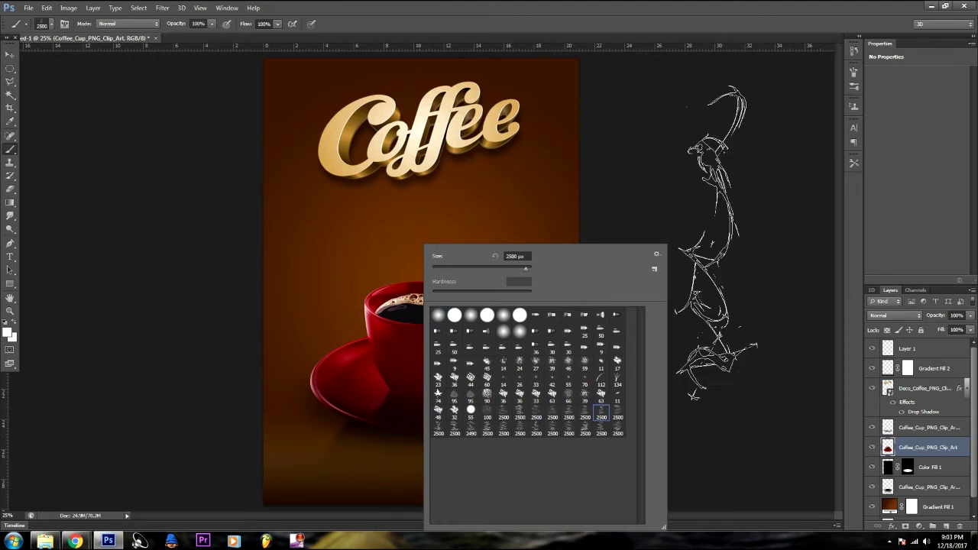
{"action": "right_click", "coordinate": [720, 230]}
{"action": "right_click", "coordinate": [467, 223]}
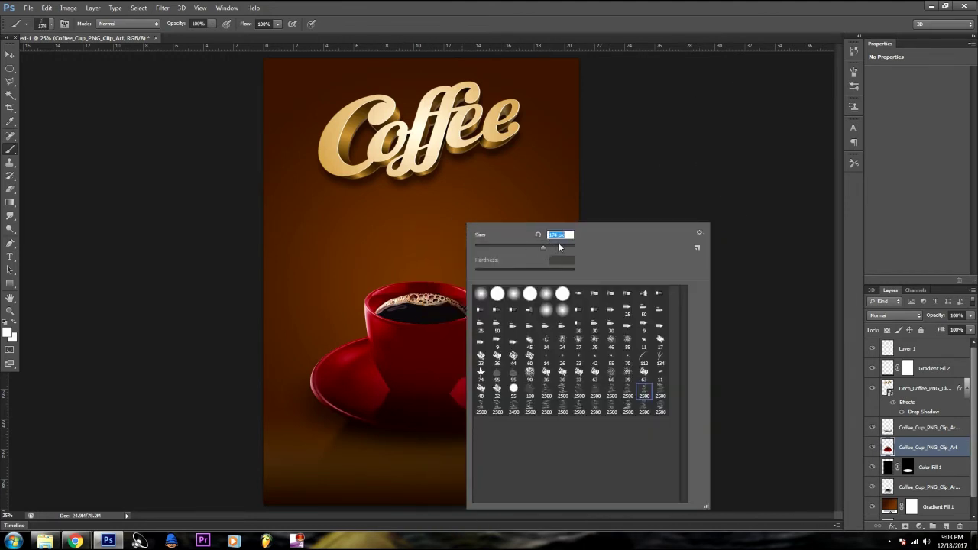
{"action": "type", "text": "825"}
{"action": "key", "text": "Return"}
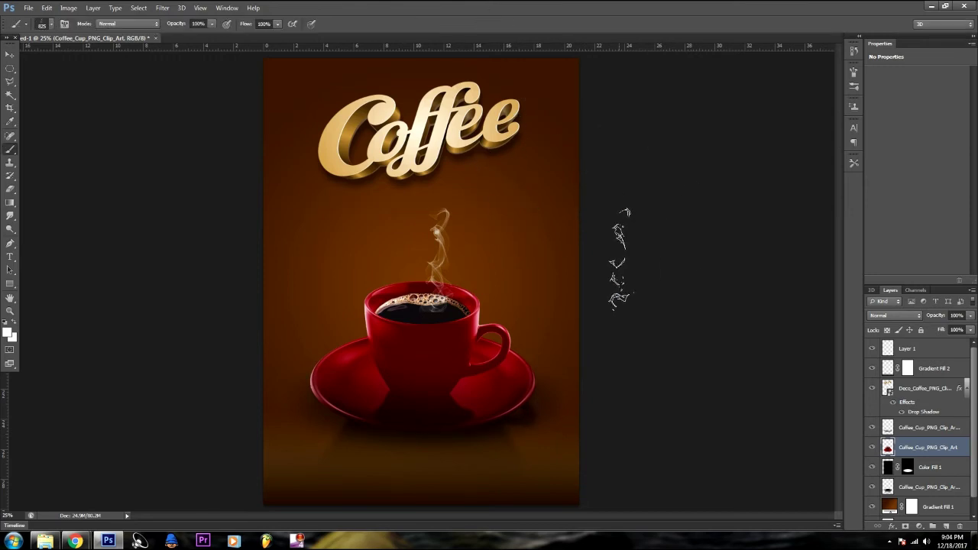
{"action": "right_click", "coordinate": [616, 255]}
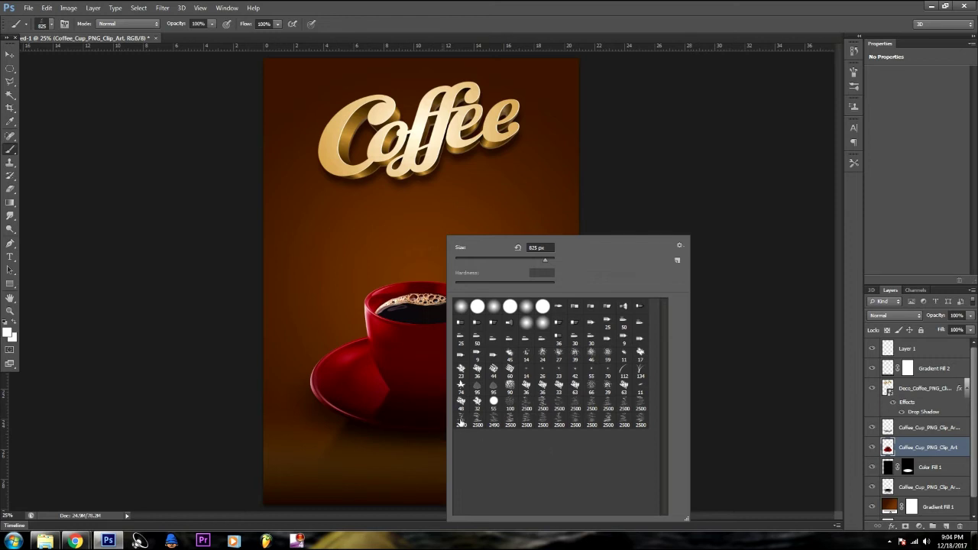
{"action": "left_click", "coordinate": [526, 405]}
{"action": "right_click", "coordinate": [522, 249]}
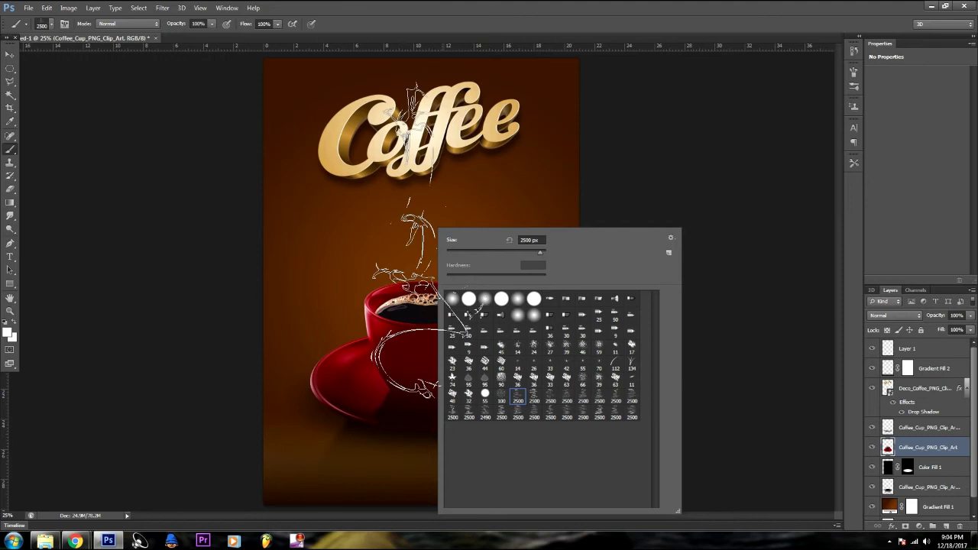
- Stamp the smoke on a new layer over the cup and shrink it to about 73% × 41%
{"action": "left_click", "coordinate": [946, 526]}
{"action": "left_click", "coordinate": [447, 260]}
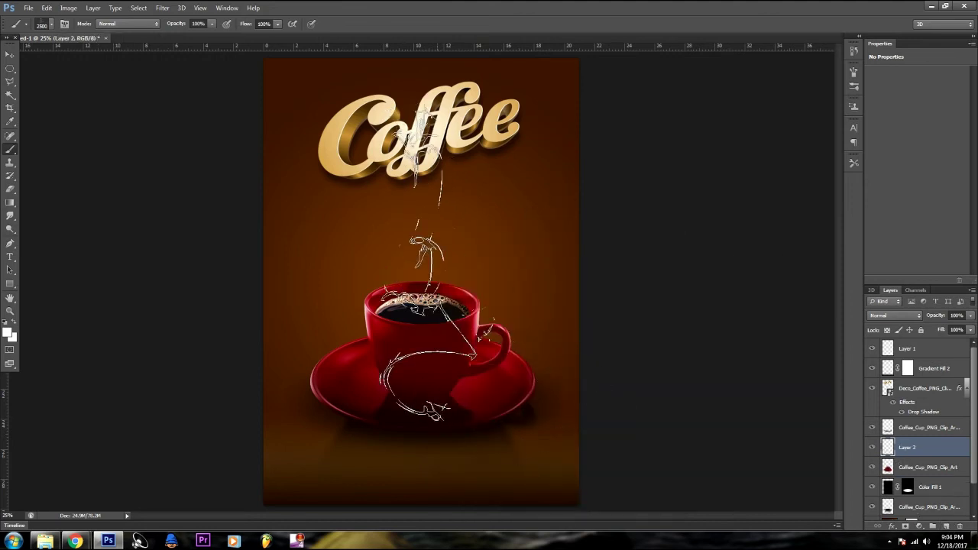
{"action": "key", "text": "ctrl+t"}
{"action": "mouse_move", "coordinate": [498, 101]}
{"action": "left_mouse_down"}
{"action": "mouse_move", "coordinate": [439, 254]}
{"action": "mouse_move", "coordinate": [443, 186]}
{"action": "mouse_move", "coordinate": [425, 193]}
{"action": "left_mouse_up"}
{"action": "left_click_drag", "start_coordinate": [428, 255], "coordinate": [426, 250]}
- Taper the steam in perspective, wider at the bottom and narrower at the top
{"action": "right_click", "coordinate": [426, 250]}
{"action": "left_click", "coordinate": [459, 319]}
{"action": "mouse_move", "coordinate": [457, 319]}
{"action": "left_mouse_down"}
{"action": "mouse_move", "coordinate": [470, 324]}
{"action": "mouse_move", "coordinate": [436, 311]}
{"action": "left_mouse_up"}
{"action": "left_click_drag", "start_coordinate": [398, 200], "coordinate": [408, 199]}
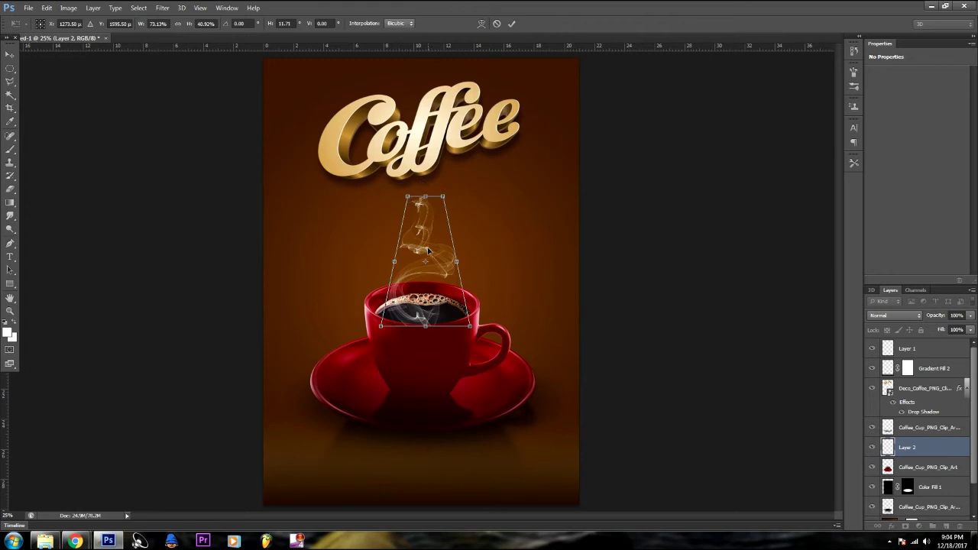
{"action": "key", "text": "Return"}
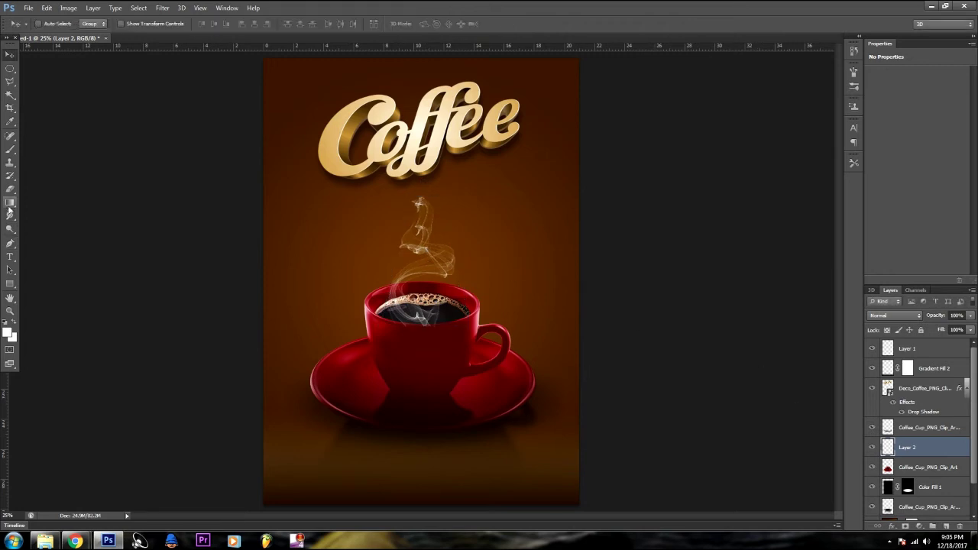
- Pick an eraser tip, then duplicate the steam layer and merge the two copies
{"action": "left_click", "coordinate": [10, 189]}
{"action": "right_click", "coordinate": [535, 351]}
{"action": "key", "text": "Return"}
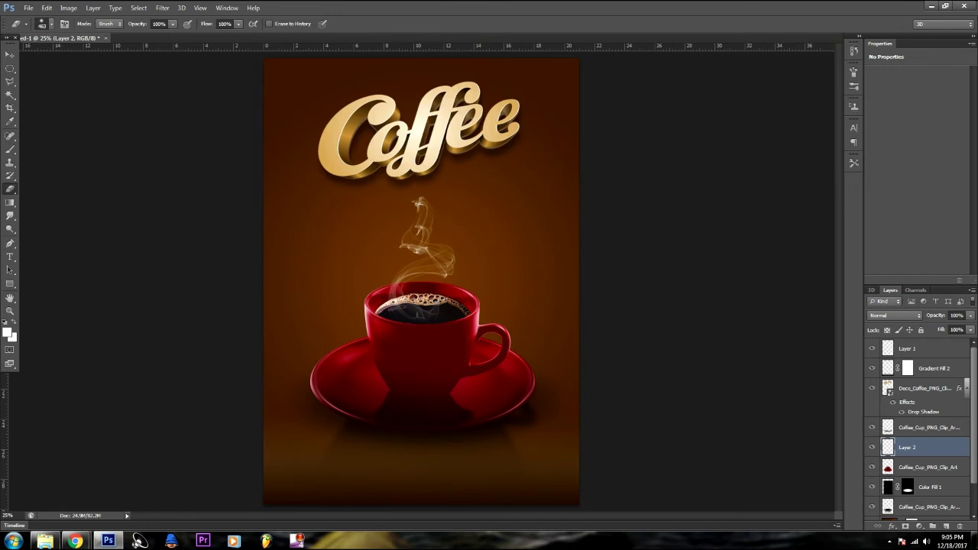
{"action": "left_click", "coordinate": [10, 54]}
{"action": "left_click_drag", "start_coordinate": [441, 270], "coordinate": [444, 267]}
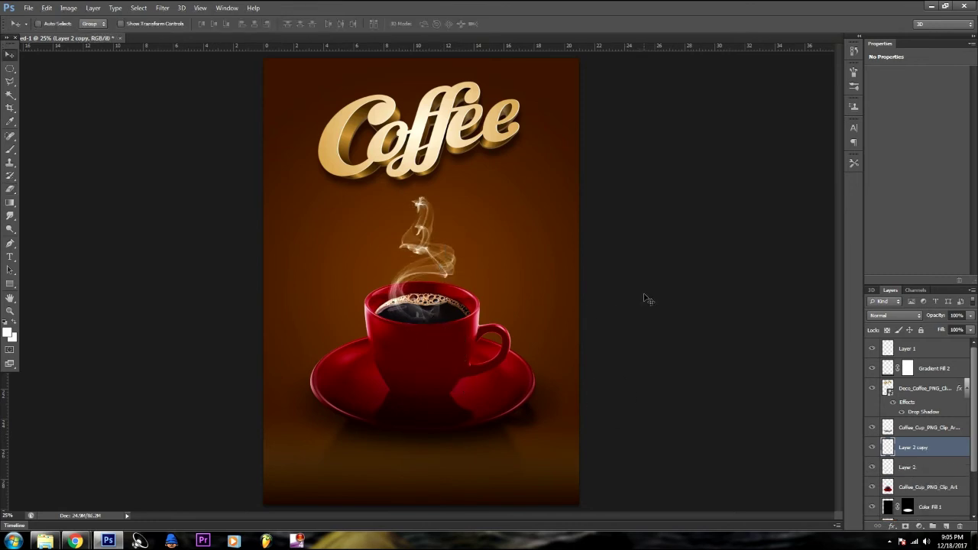
{"action": "right_click", "coordinate": [926, 472]}
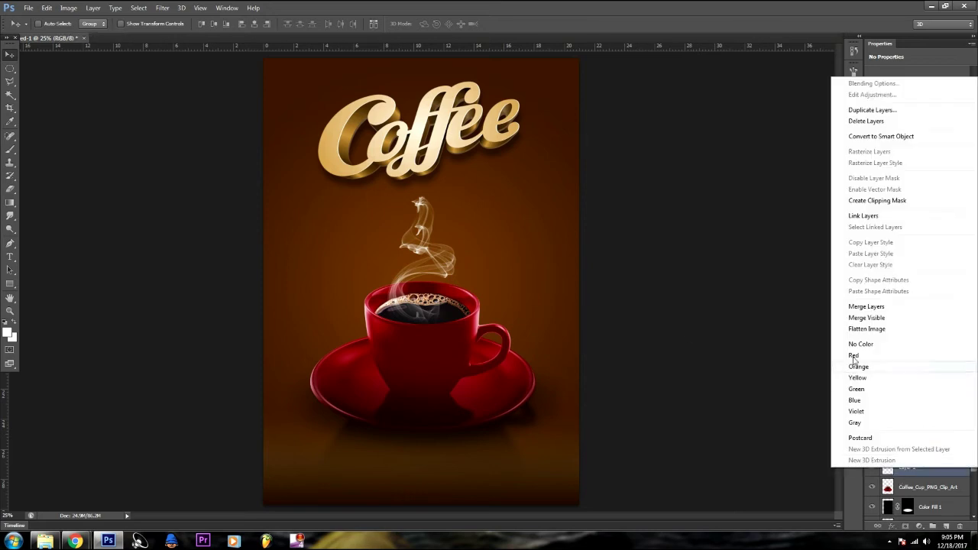
{"action": "left_click", "coordinate": [909, 307]}
- Scale the merged steam to about 90%, shift it right, and erase stray edges
{"action": "key", "text": "ctrl+t"}
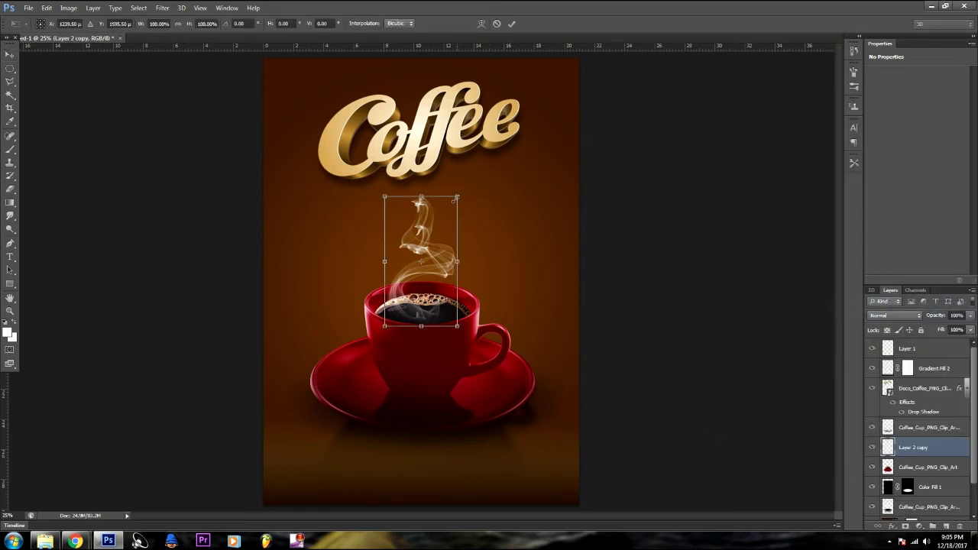
{"action": "left_click_drag", "start_coordinate": [456, 199], "coordinate": [452, 203]}
{"action": "left_click_drag", "start_coordinate": [424, 265], "coordinate": [430, 264]}
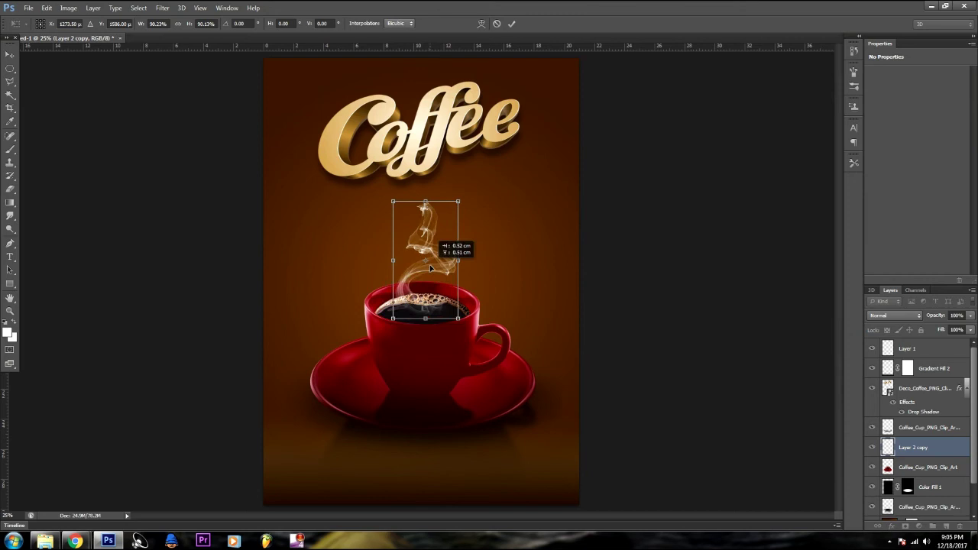
{"action": "key", "text": "Return"}
{"action": "left_click", "coordinate": [10, 189]}
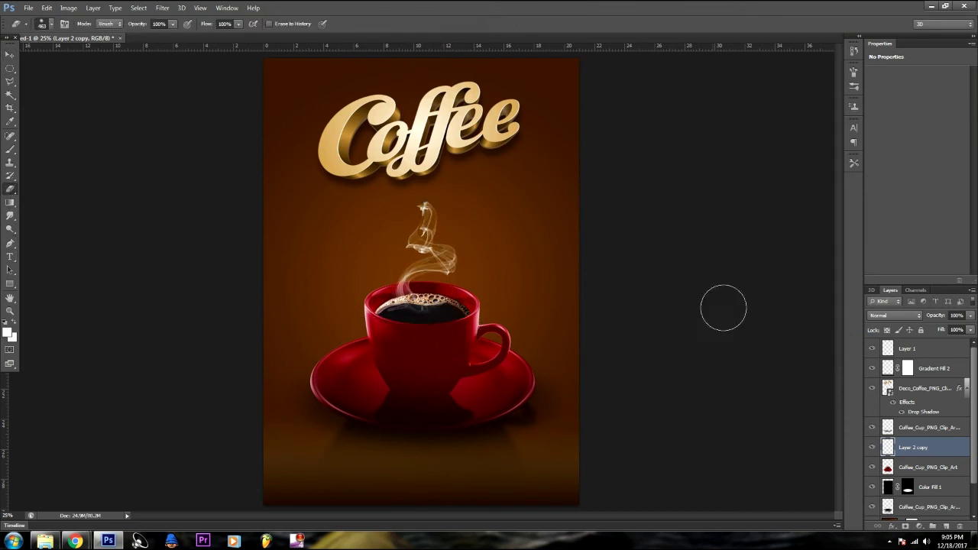
{"action": "left_click", "coordinate": [10, 56]}
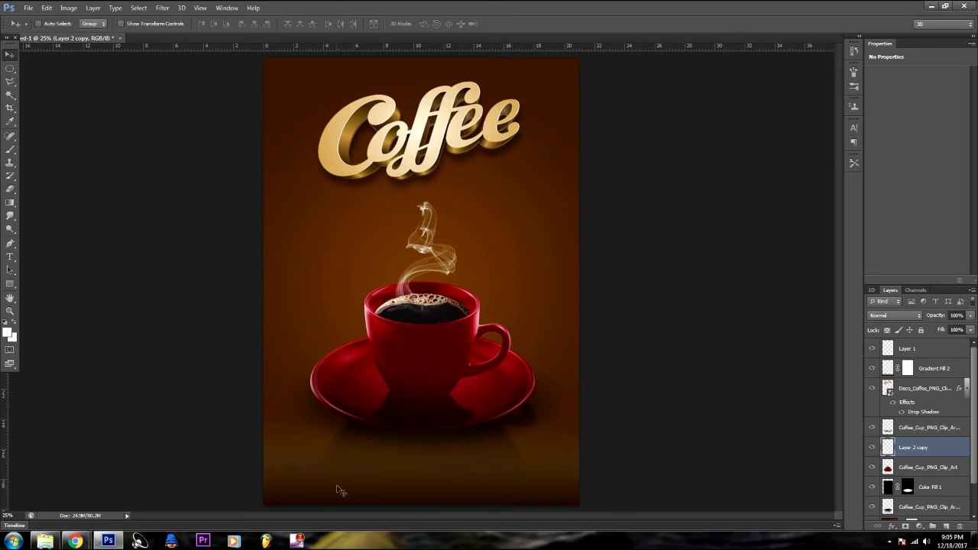
{"action": "left_click", "coordinate": [929, 7]}
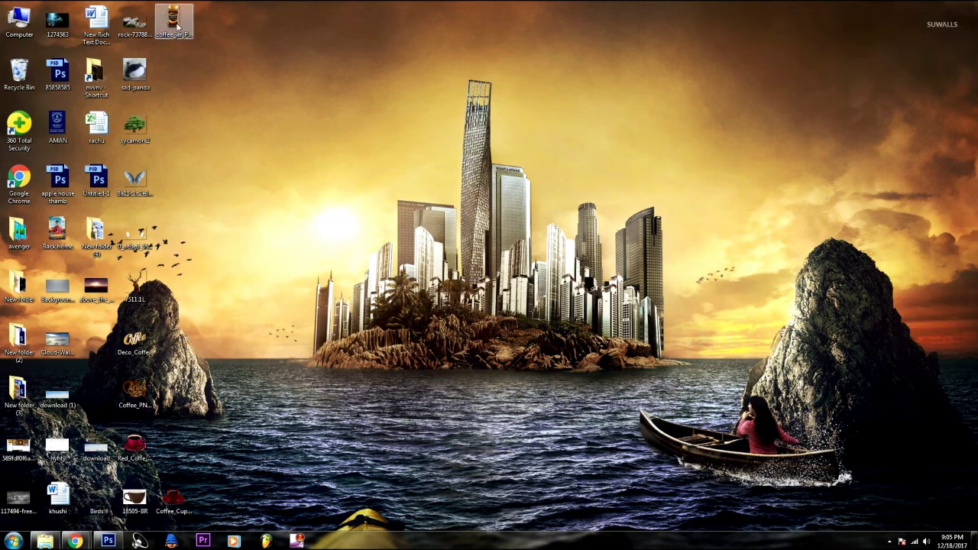
- Drag the coffee_jar image onto the poster and scale it down beside the cup
{"action": "left_click_drag", "start_coordinate": [176, 27], "coordinate": [505, 132]}
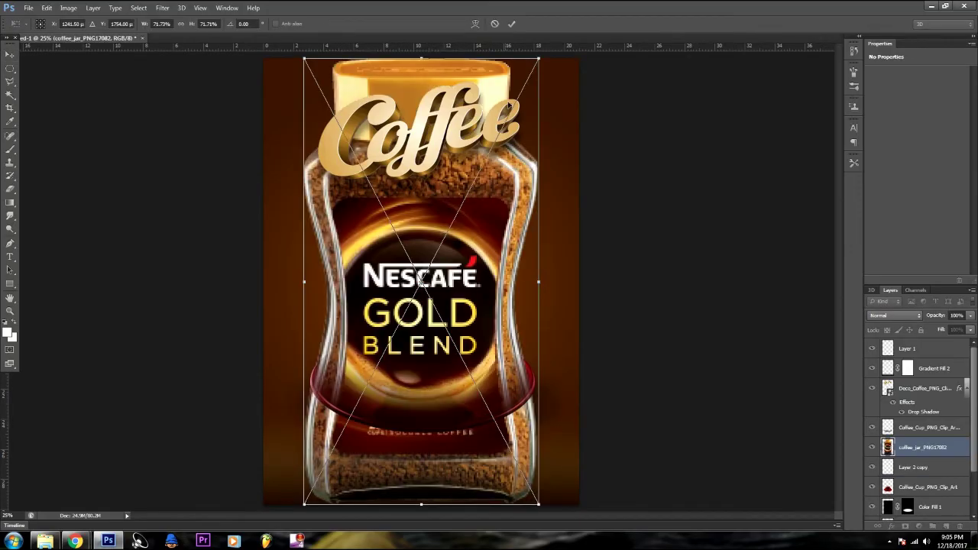
{"action": "left_click_drag", "start_coordinate": [540, 57], "coordinate": [417, 350]}
{"action": "mouse_move", "coordinate": [361, 418]}
{"action": "left_mouse_down"}
{"action": "mouse_move", "coordinate": [540, 334]}
{"action": "mouse_move", "coordinate": [544, 300]}
{"action": "left_mouse_up"}
{"action": "key", "text": "Return"}
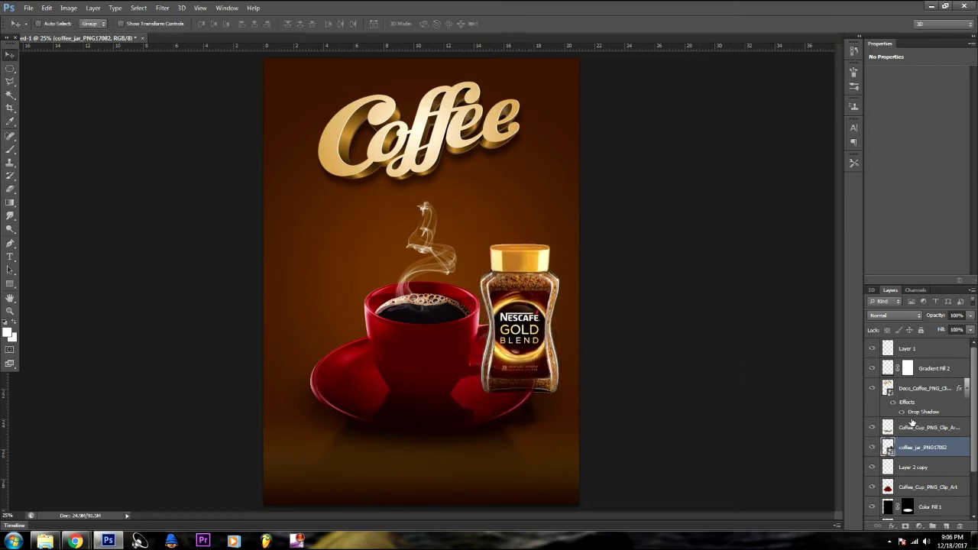
- Place the jar layer just above the background gradient, left of the cup, then delete it
{"action": "left_click_drag", "start_coordinate": [927, 452], "coordinate": [927, 496]}
{"action": "scroll", "coordinate": [929, 458], "scroll_direction": "down", "scroll_amount": 3}
{"action": "left_click_drag", "start_coordinate": [941, 434], "coordinate": [941, 474]}
{"action": "right_click", "coordinate": [517, 268]}
{"action": "left_click", "coordinate": [527, 273]}
{"action": "mouse_move", "coordinate": [517, 268]}
{"action": "left_mouse_down"}
{"action": "mouse_move", "coordinate": [516, 211]}
{"action": "mouse_move", "coordinate": [483, 321]}
{"action": "mouse_move", "coordinate": [347, 269]}
{"action": "left_mouse_up"}
{"action": "key", "text": "Delete"}
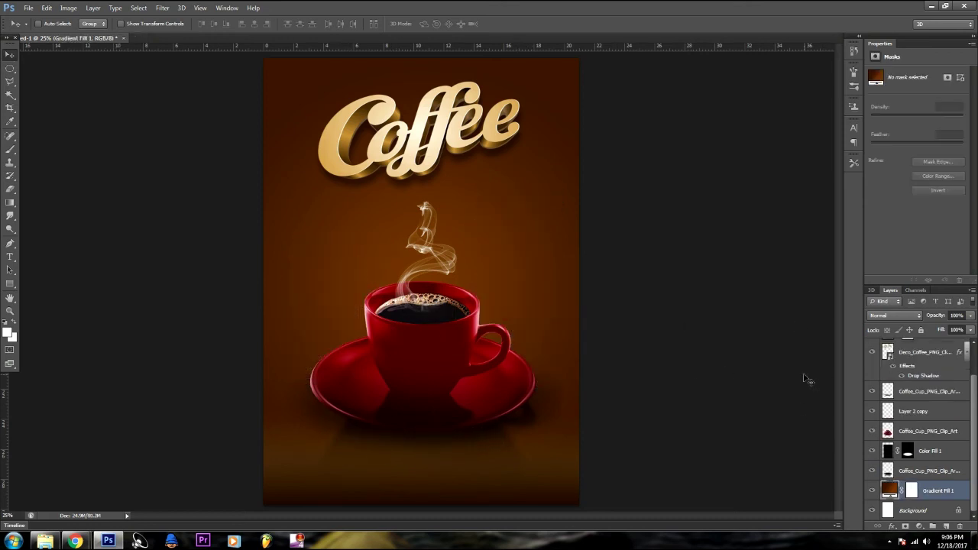
- Shrink the Coffee logo slightly, tilt it about 1°, and nudge it into place
{"action": "scroll", "coordinate": [973, 405], "scroll_direction": "up", "scroll_amount": 2}
{"action": "left_click", "coordinate": [924, 388]}
{"action": "key", "text": "ctrl+t"}
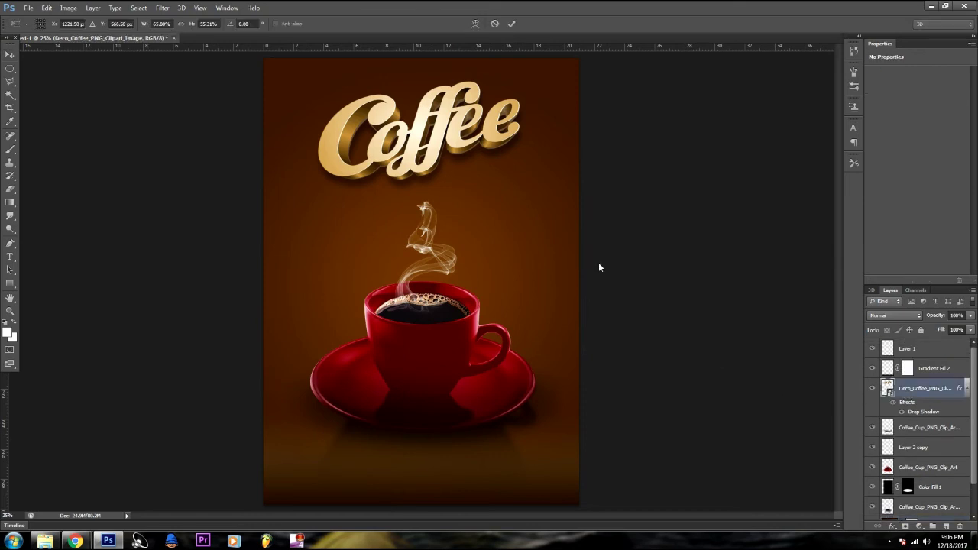
{"action": "left_click_drag", "start_coordinate": [521, 181], "coordinate": [540, 153]}
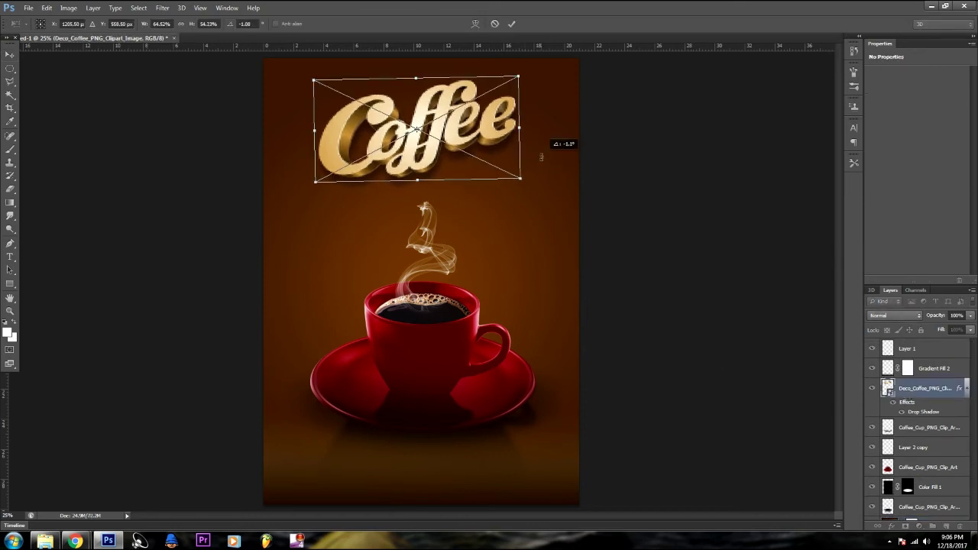
{"action": "key", "text": "Return"}
{"action": "key", "text": "shift+Right"}
{"action": "key", "text": "shift+Up"}
{"action": "key", "text": "shift+Right"}
{"action": "key", "text": "shift+Left"}
{"action": "key", "text": "shift+Left"}
{"action": "key", "text": "shift+Left"}
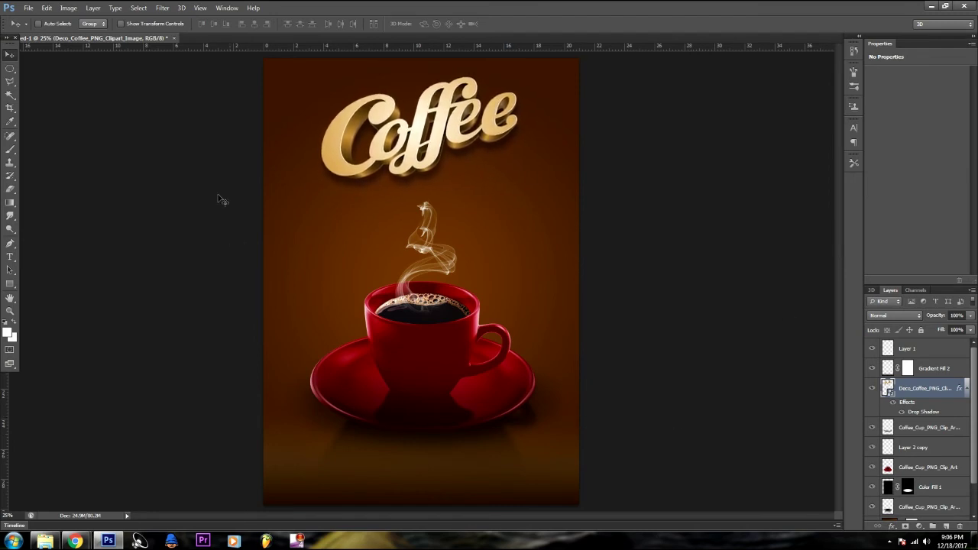
- Marquee a thin rectangular strip along the poster's top edge
{"action": "right_click", "coordinate": [9, 68]}
{"action": "left_click", "coordinate": [46, 67]}
{"action": "mouse_move", "coordinate": [265, 59]}
{"action": "left_mouse_down"}
{"action": "mouse_move", "coordinate": [500, 77]}
{"action": "mouse_move", "coordinate": [618, 70]}
{"action": "left_mouse_up"}
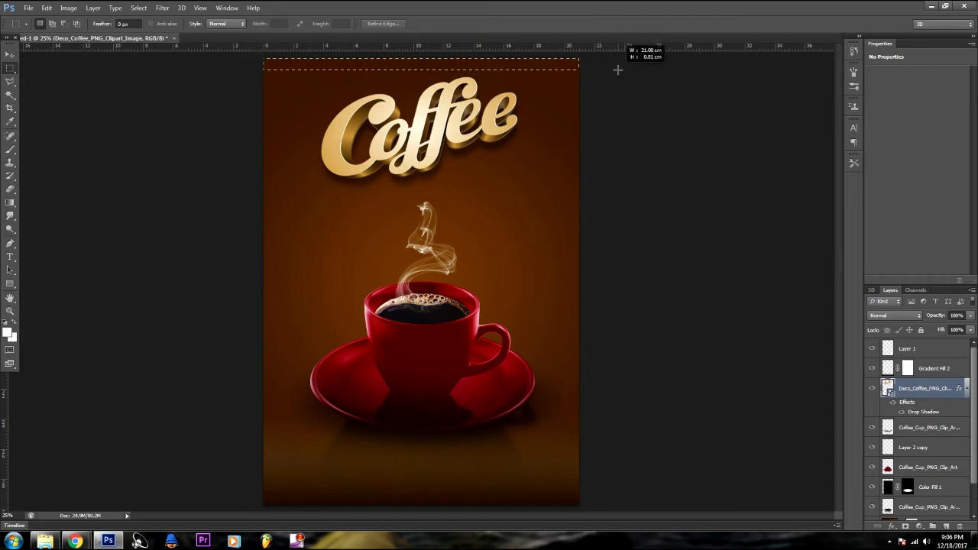
- Fill the top strip with a white Solid Color layer and add a matching bottom-edge strip
{"action": "left_click", "coordinate": [919, 527]}
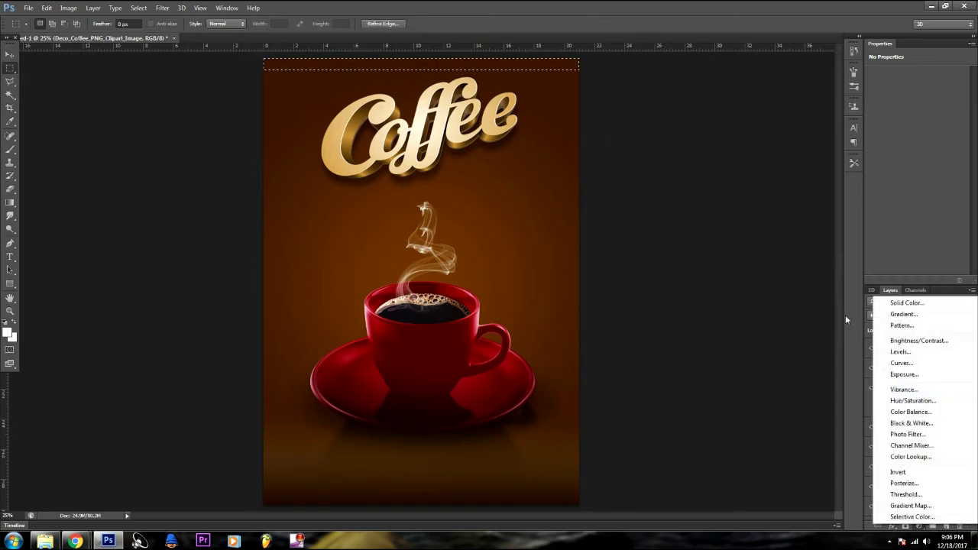
{"action": "left_click", "coordinate": [919, 527]}
{"action": "left_click", "coordinate": [909, 306]}
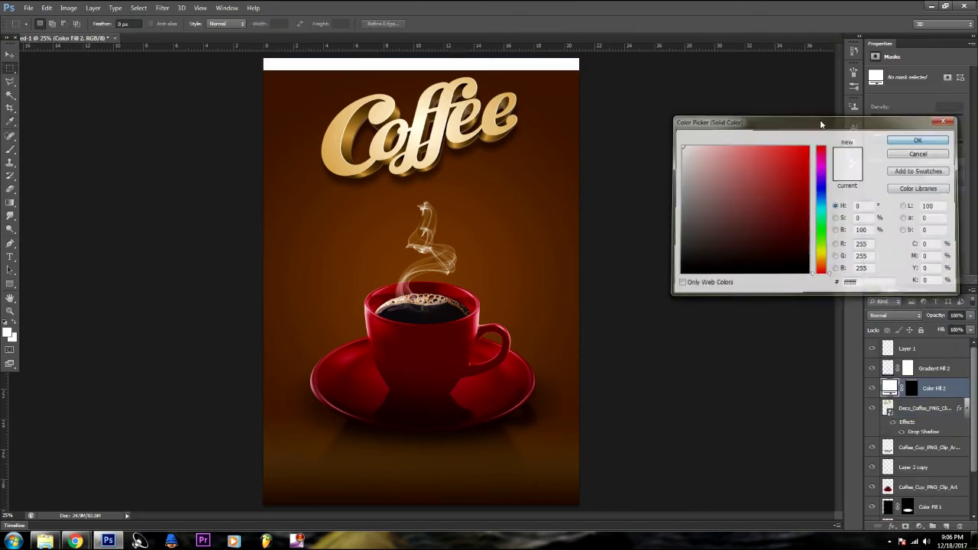
{"action": "key", "text": "Return"}
{"action": "left_click", "coordinate": [10, 55]}
{"action": "left_click_drag", "start_coordinate": [481, 91], "coordinate": [486, 502]}
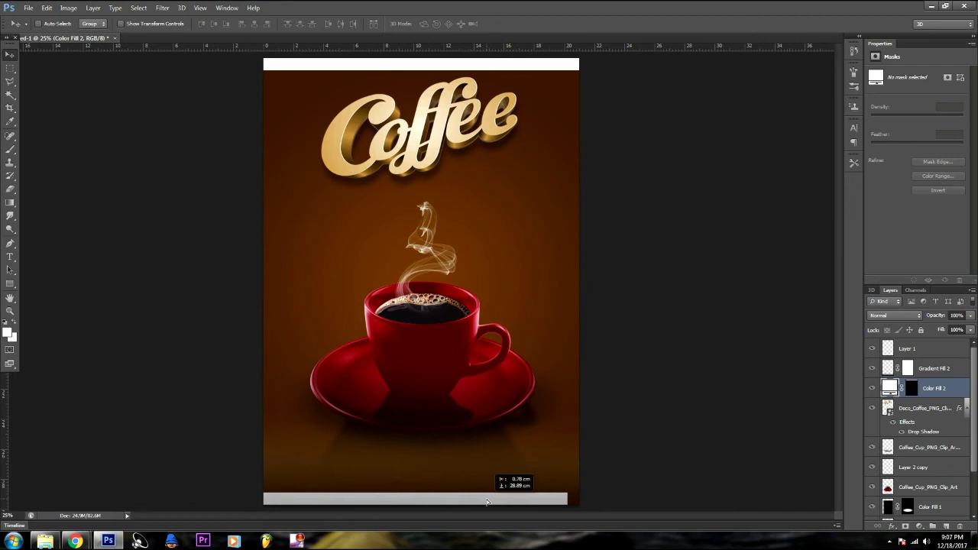
{"action": "left_click_drag", "start_coordinate": [486, 502], "coordinate": [498, 502]}
- Duplicate a strip, rotate it 90°, and make full-height bars on the right and left edges
{"action": "key", "text": "ctrl+j"}
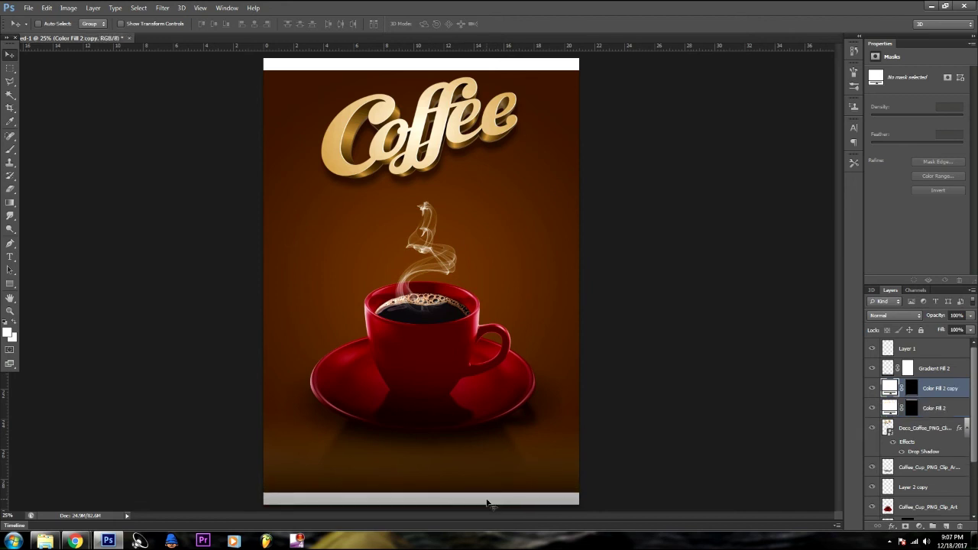
{"action": "left_click_drag", "start_coordinate": [487, 502], "coordinate": [482, 261]}
{"action": "key", "text": "ctrl+j"}
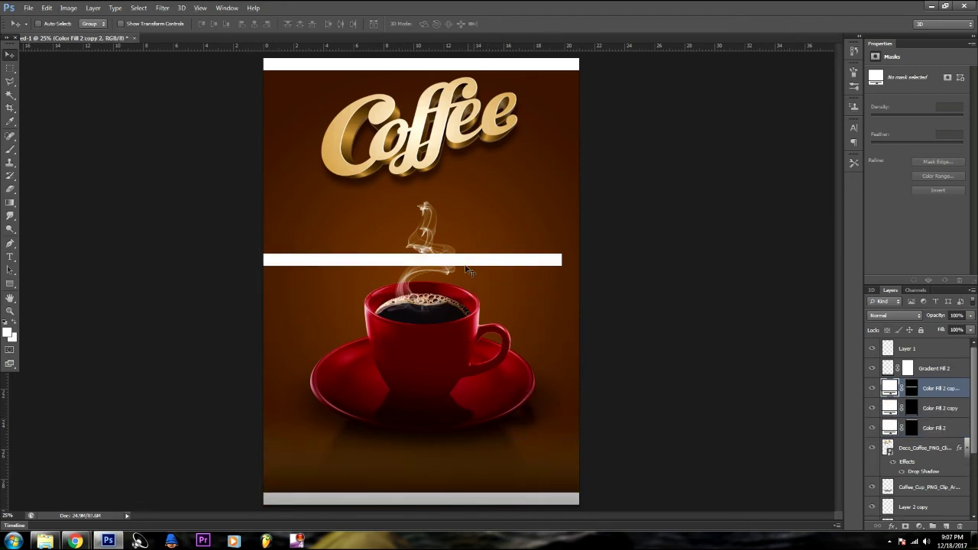
{"action": "key", "text": "ctrl+t"}
{"action": "right_click", "coordinate": [482, 261]}
{"action": "left_click", "coordinate": [535, 386]}
{"action": "mouse_move", "coordinate": [404, 260]}
{"action": "left_mouse_down"}
{"action": "mouse_move", "coordinate": [512, 244]}
{"action": "mouse_move", "coordinate": [572, 262]}
{"action": "left_mouse_up"}
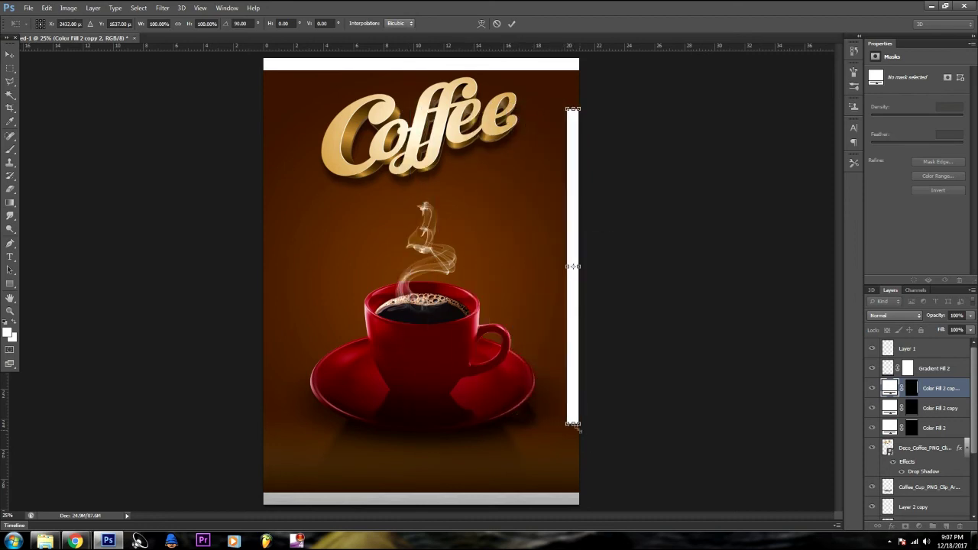
{"action": "left_click_drag", "start_coordinate": [574, 448], "coordinate": [572, 496]}
{"action": "left_click_drag", "start_coordinate": [572, 109], "coordinate": [573, 56]}
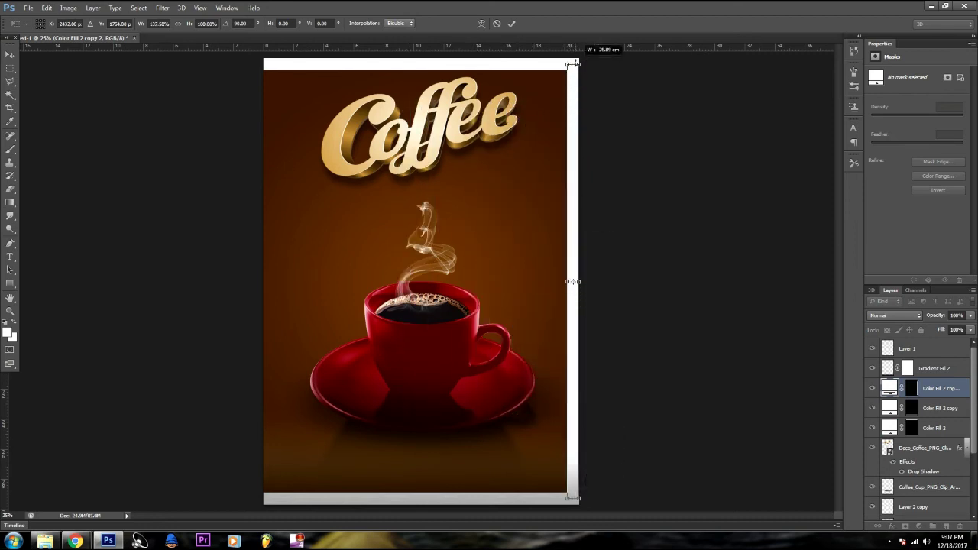
{"action": "key", "text": "Return"}
{"action": "left_click_drag", "start_coordinate": [573, 107], "coordinate": [273, 111]}
- Select all the white border strip layers and move them to the top of the stack
{"action": "left_click", "coordinate": [935, 433]}
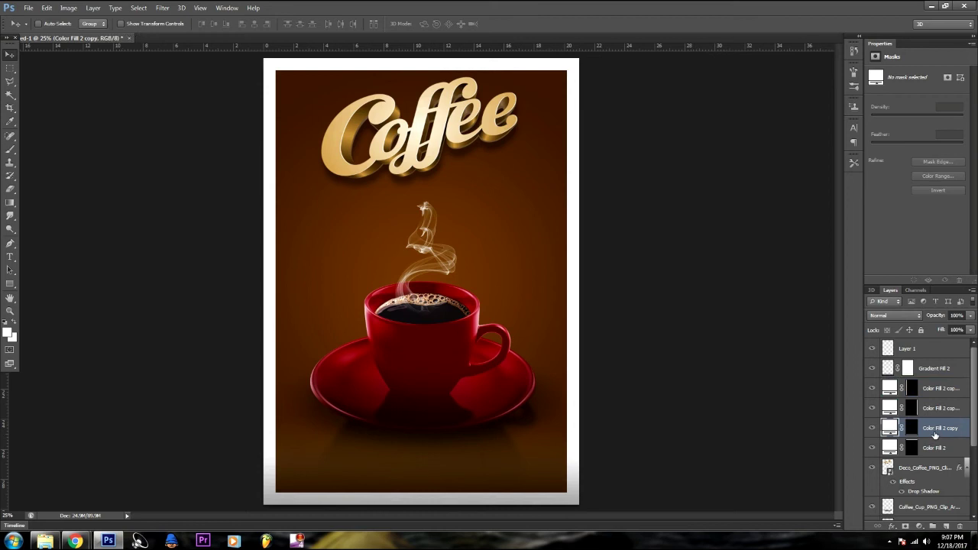
{"action": "left_click", "coordinate": [940, 389], "text": "shift"}
{"action": "left_click", "coordinate": [934, 447], "text": "shift"}
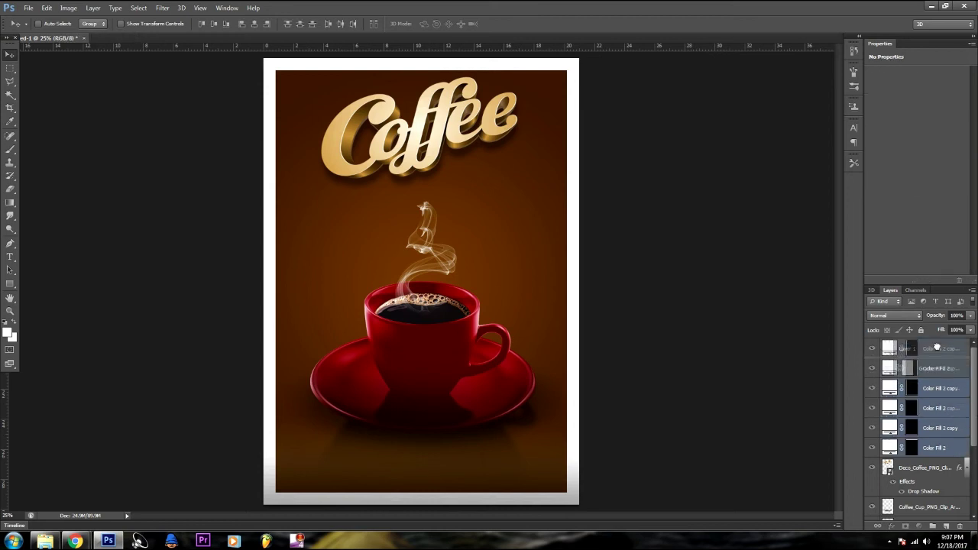
{"action": "left_click_drag", "start_coordinate": [933, 448], "coordinate": [909, 341]}
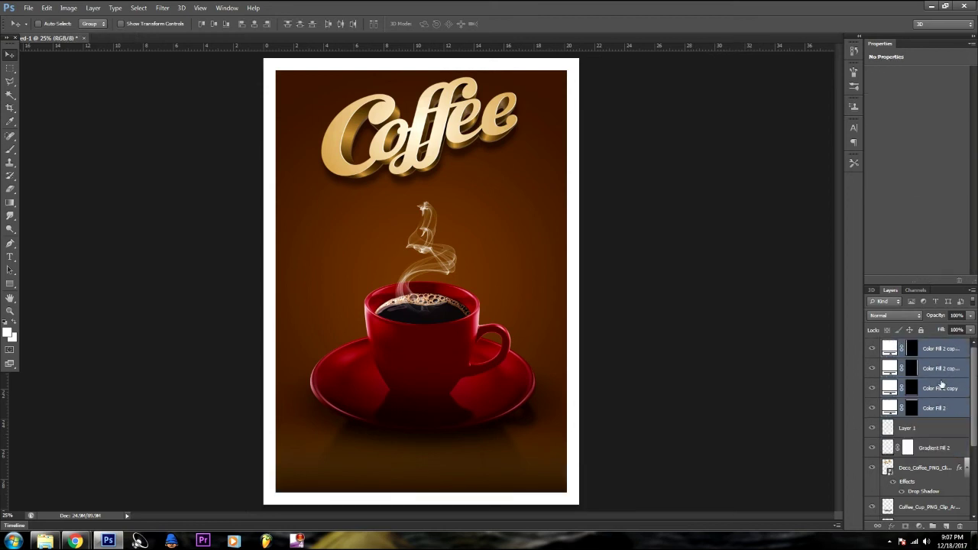
{"action": "right_click", "coordinate": [938, 376]}
- Merge the four border Color Fill strips into a single frame layer
{"action": "left_click", "coordinate": [879, 370]}
{"action": "left_click", "coordinate": [918, 527]}
{"action": "key", "text": "Escape"}
- Turn on a Color Overlay for the merged frame and sample browns from the poster
{"action": "left_click", "coordinate": [901, 527]}
{"action": "left_click", "coordinate": [920, 516]}
{"action": "left_click", "coordinate": [570, 388]}
{"action": "left_click", "coordinate": [570, 343]}
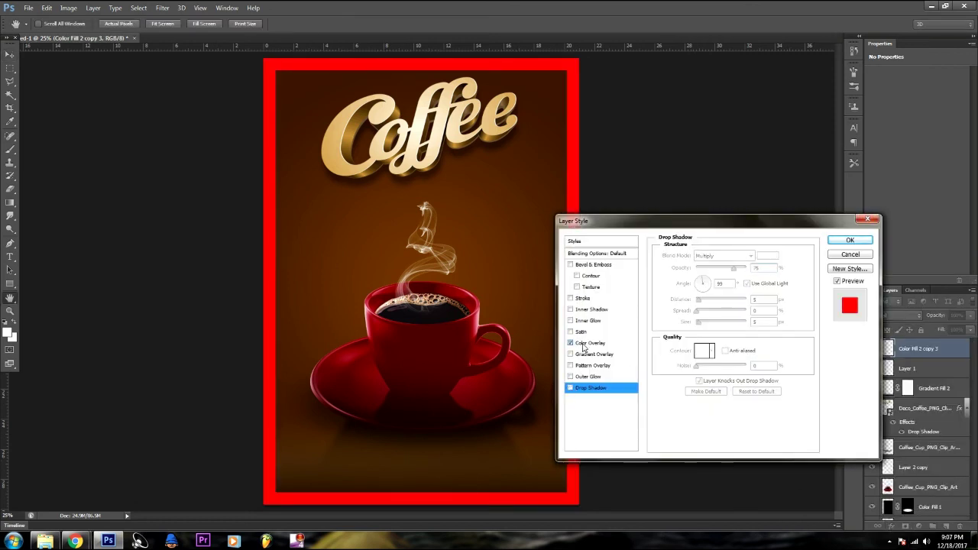
{"action": "left_click", "coordinate": [778, 264]}
{"action": "left_click", "coordinate": [511, 234]}
{"action": "left_click", "coordinate": [527, 111]}
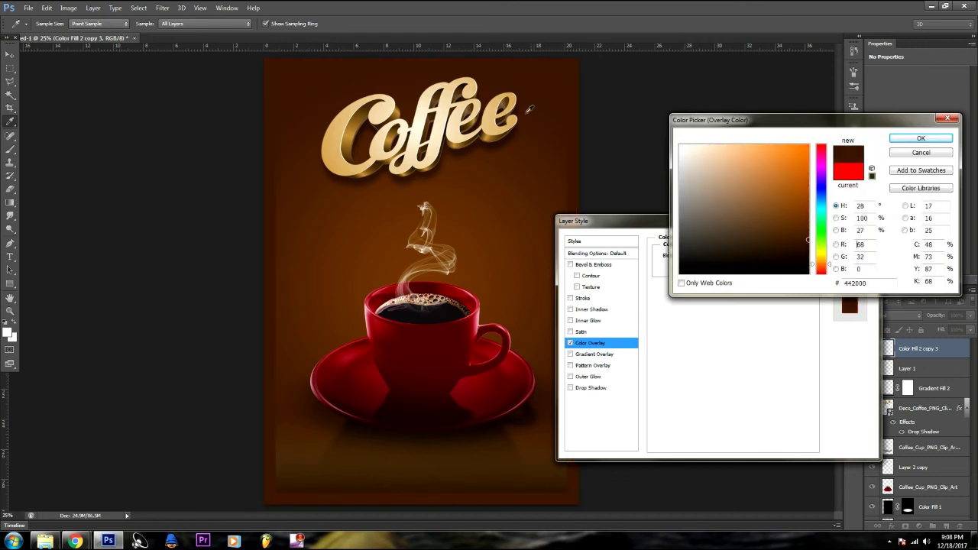
- Set the frame's overlay colour to dark orange-brown #743a02 and apply it
{"action": "left_click", "coordinate": [497, 116]}
{"action": "left_click", "coordinate": [426, 148]}
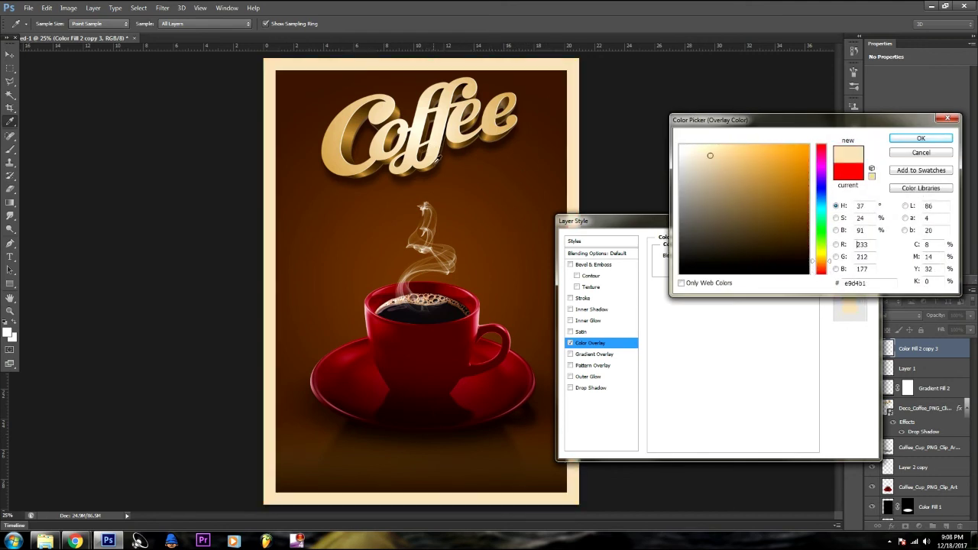
{"action": "left_click", "coordinate": [432, 162]}
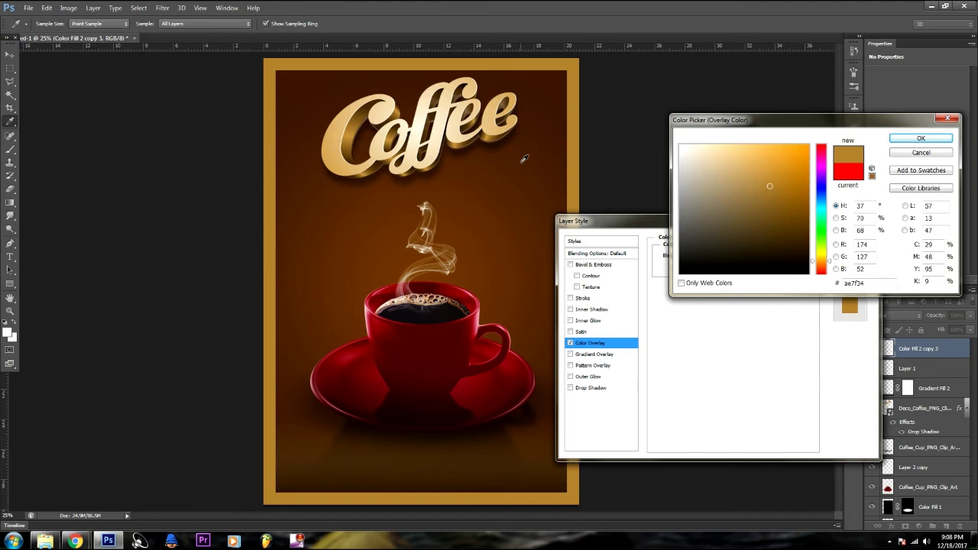
{"action": "left_click", "coordinate": [524, 159]}
{"action": "left_click", "coordinate": [410, 253]}
{"action": "left_click", "coordinate": [921, 138]}
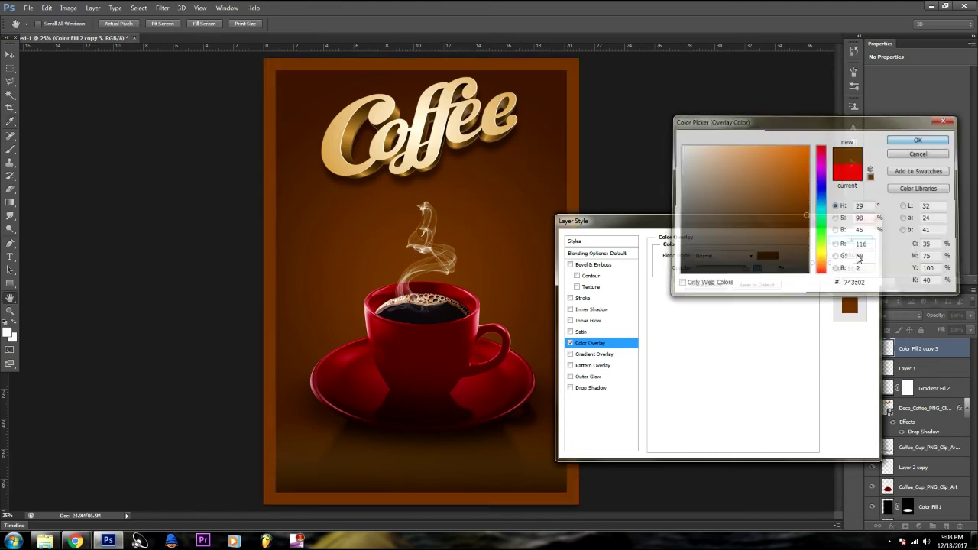
{"action": "left_click", "coordinate": [849, 237]}
{"action": "key", "text": "e"}
{"action": "right_click", "coordinate": [616, 196]}
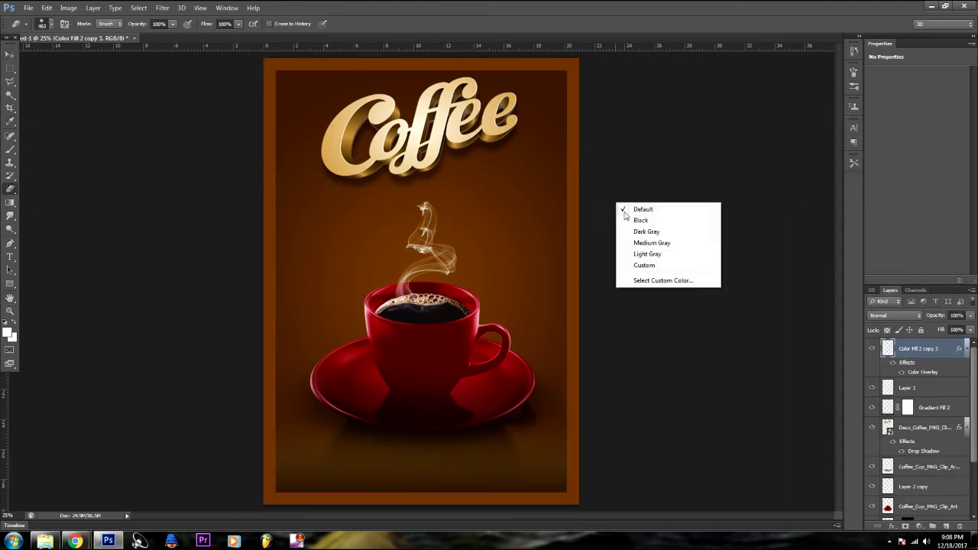
- Enlarge the eraser to 1753 px and fade the frame's left, bottom and right edges
{"action": "right_click", "coordinate": [535, 156]}
{"action": "left_click_drag", "start_coordinate": [603, 177], "coordinate": [634, 178]}
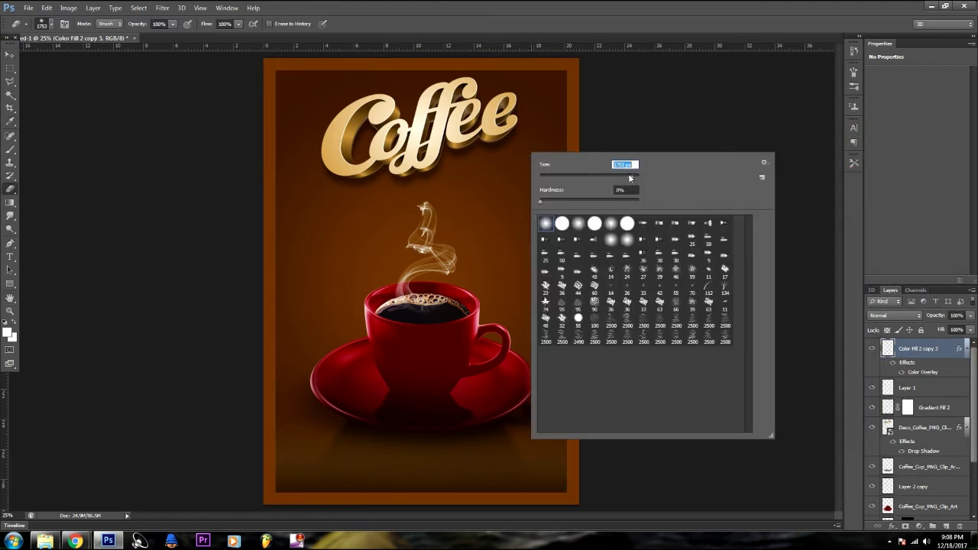
{"action": "left_click", "coordinate": [633, 122]}
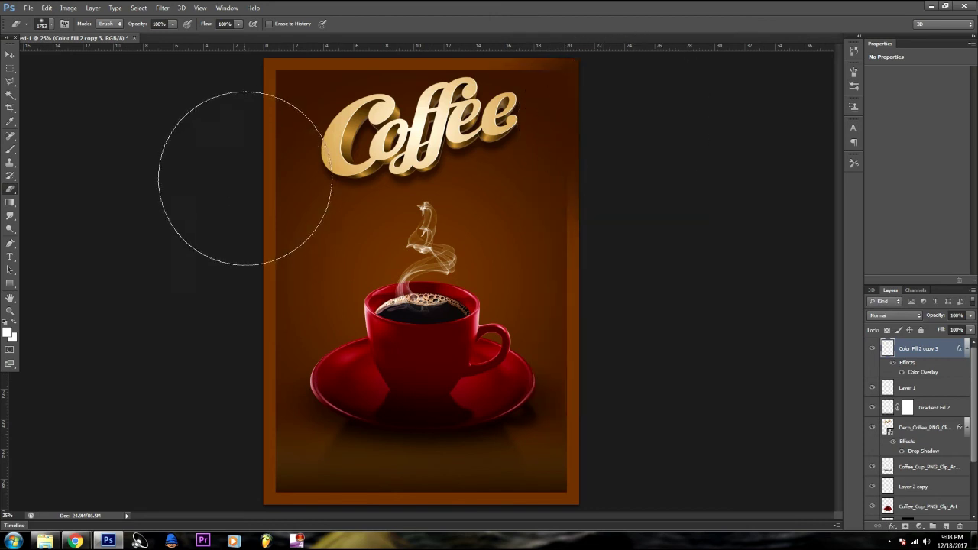
{"action": "left_click_drag", "start_coordinate": [245, 178], "coordinate": [583, 362]}
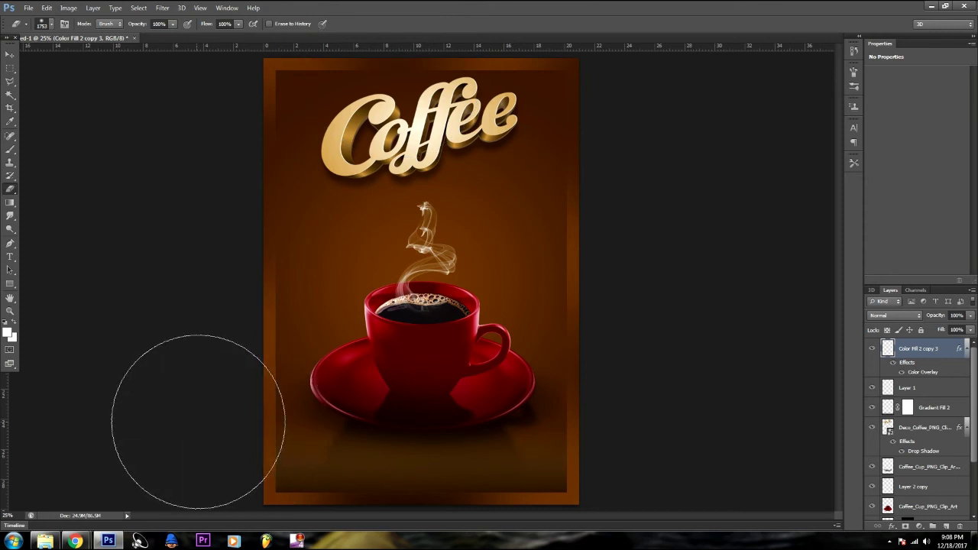
{"action": "left_click_drag", "start_coordinate": [933, 316], "coordinate": [945, 319]}
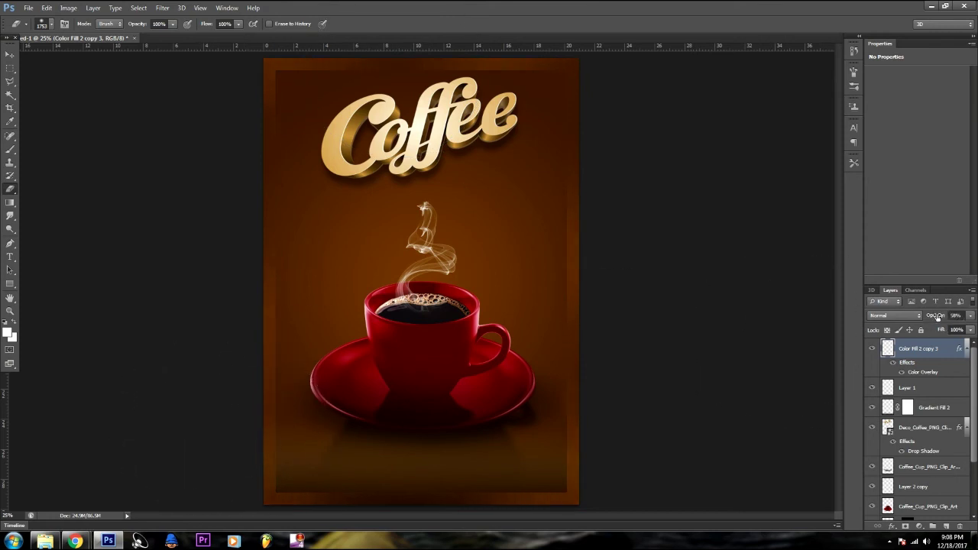
{"action": "key", "text": "ctrl+z"}
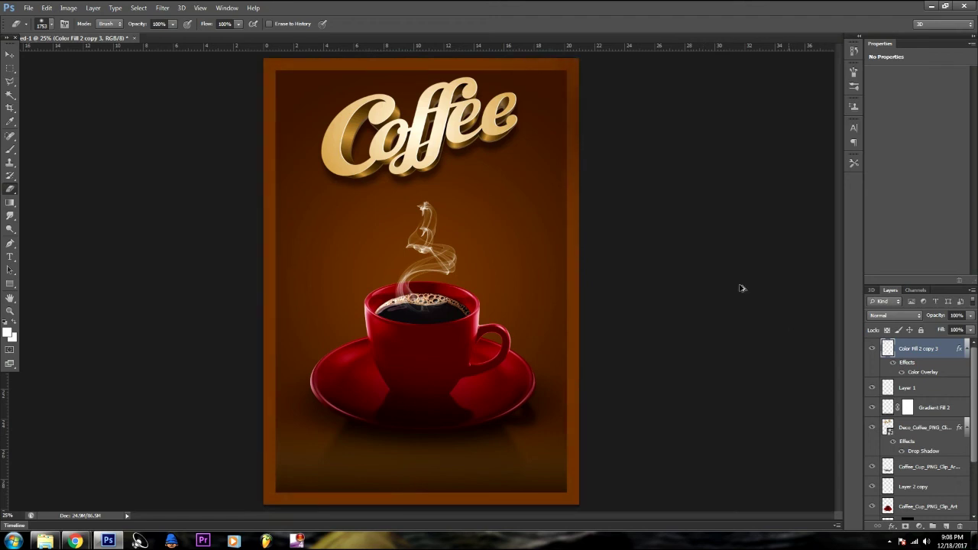
- Fade the frame's corners and edges further, then set Color Fill 2 copy 3 to 51% opacity
{"action": "left_click", "coordinate": [593, 63]}
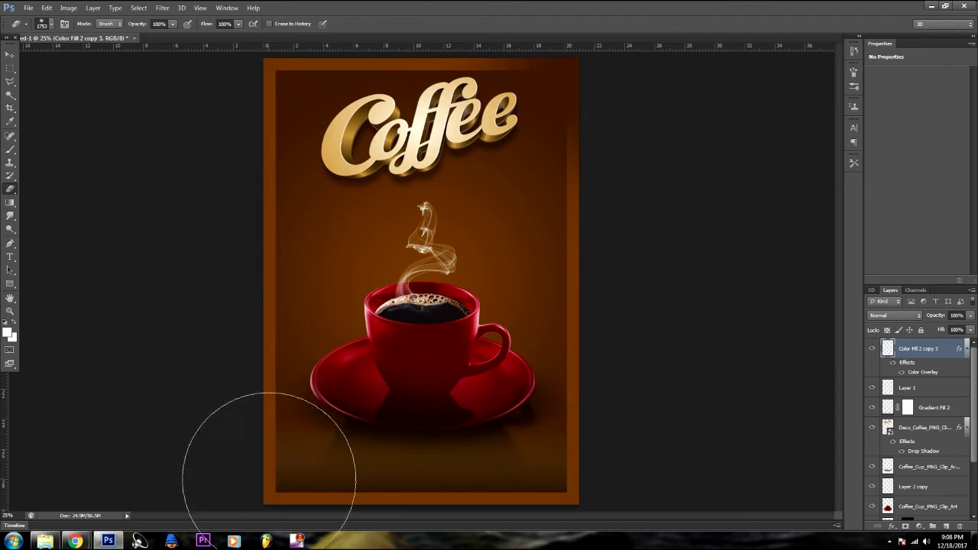
{"action": "left_click", "coordinate": [252, 469]}
{"action": "left_click", "coordinate": [606, 364]}
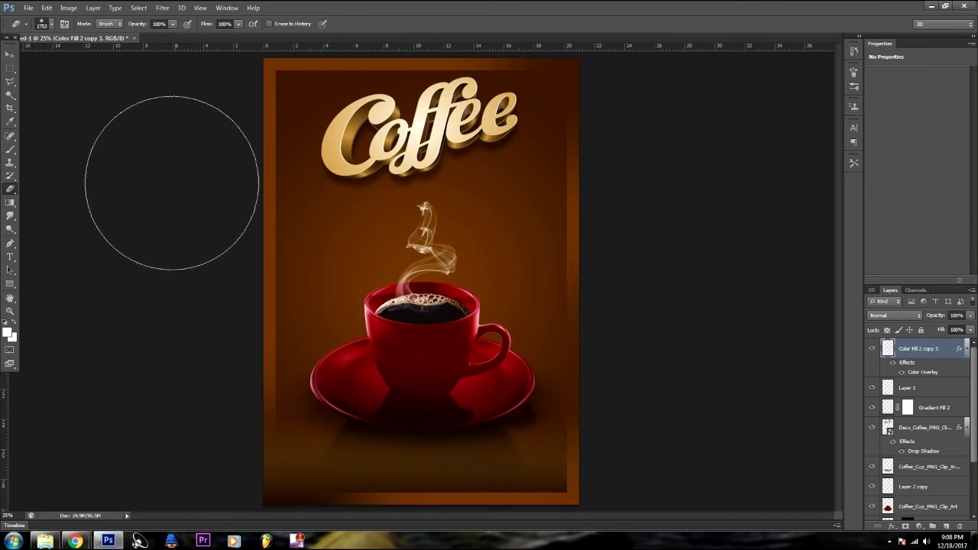
{"action": "left_click", "coordinate": [245, 188]}
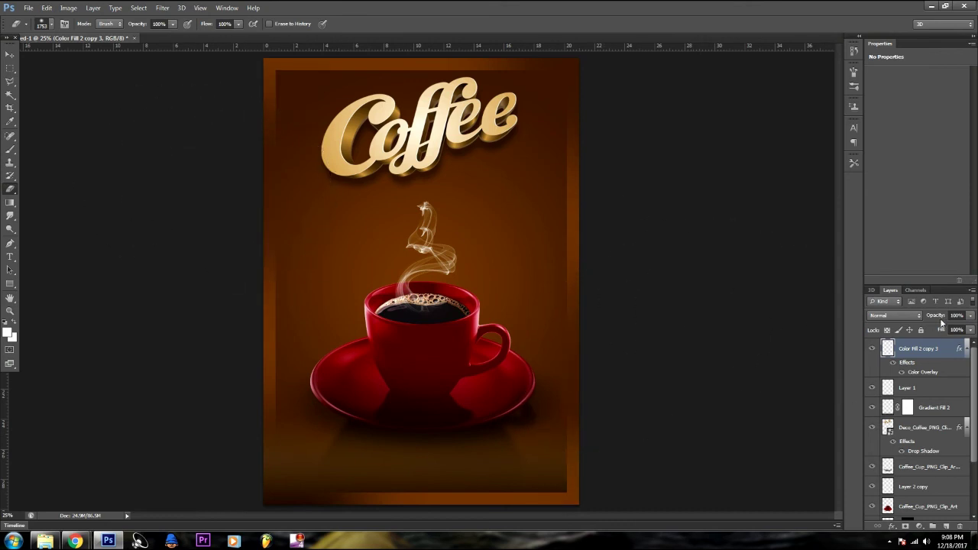
{"action": "left_click_drag", "start_coordinate": [945, 318], "coordinate": [945, 316]}
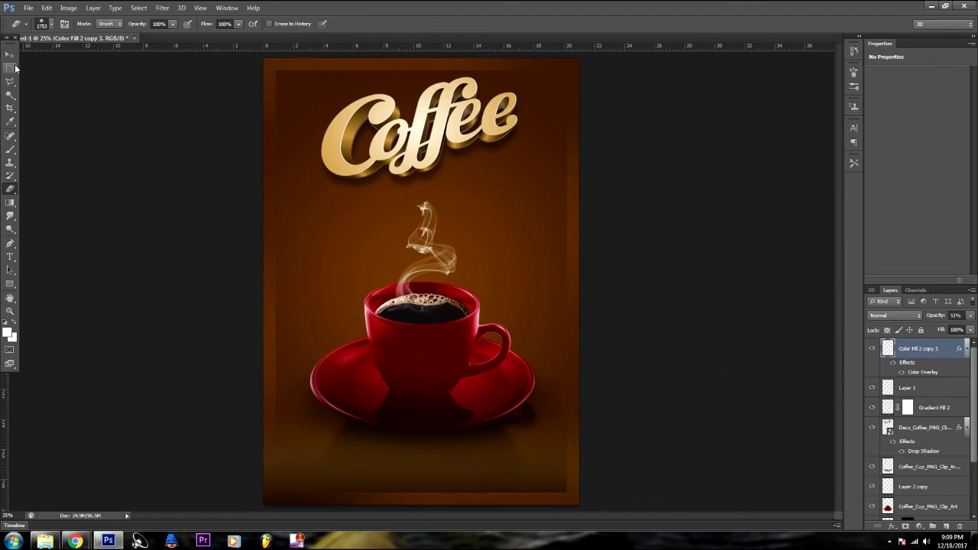
{"action": "key", "text": "v"}
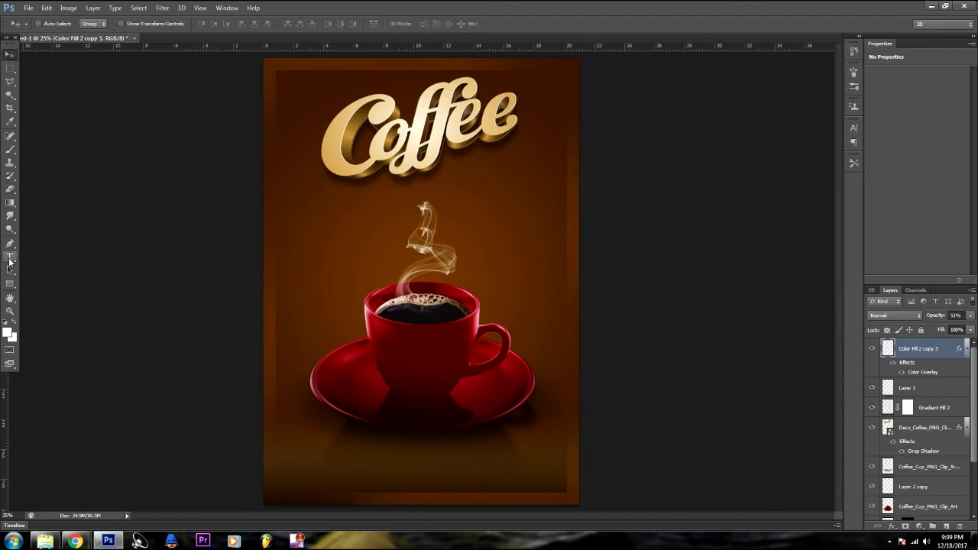
- Type 'Design By' as a text line near the poster's bottom
{"action": "left_click", "coordinate": [9, 260]}
{"action": "left_click", "coordinate": [456, 484]}
{"action": "type", "text": "Des"}
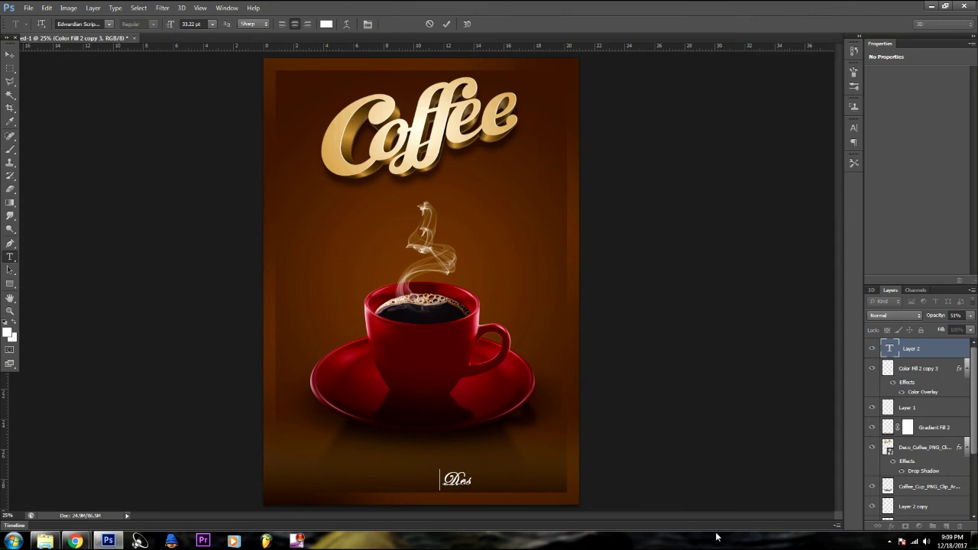
{"action": "type", "text": "ign By"}
{"action": "left_click", "coordinate": [9, 53]}
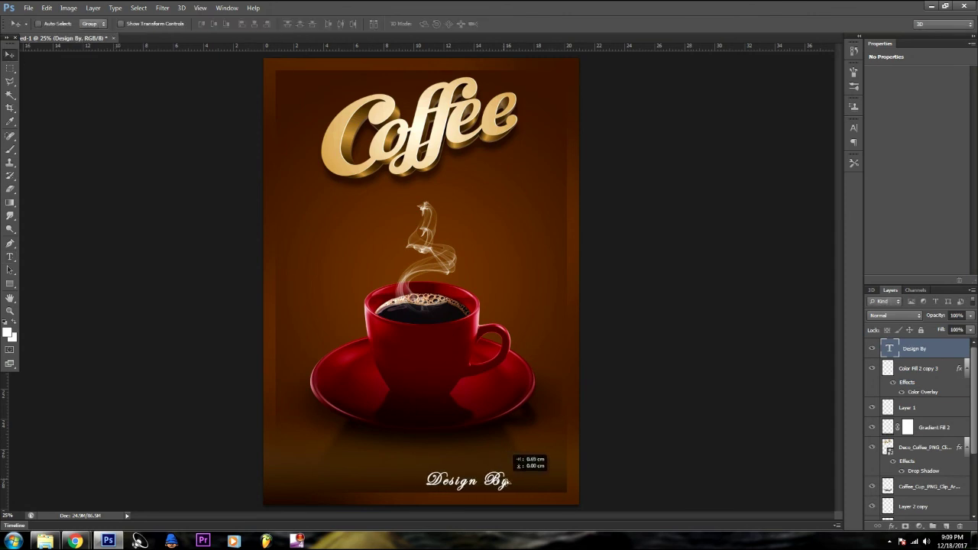
- Scale 'Design By' into the lower-right corner and set it to 51% opacity
{"action": "key", "text": "ctrl+t"}
{"action": "mouse_move", "coordinate": [524, 467]}
{"action": "left_mouse_down"}
{"action": "mouse_move", "coordinate": [504, 475]}
{"action": "mouse_move", "coordinate": [538, 486]}
{"action": "left_mouse_up"}
{"action": "key", "text": "Return"}
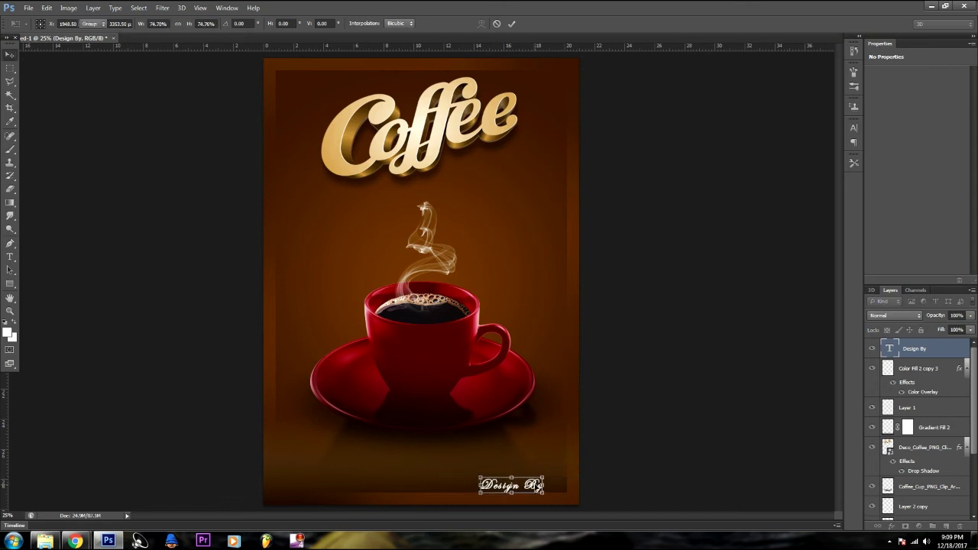
{"action": "left_click_drag", "start_coordinate": [937, 316], "coordinate": [935, 317]}
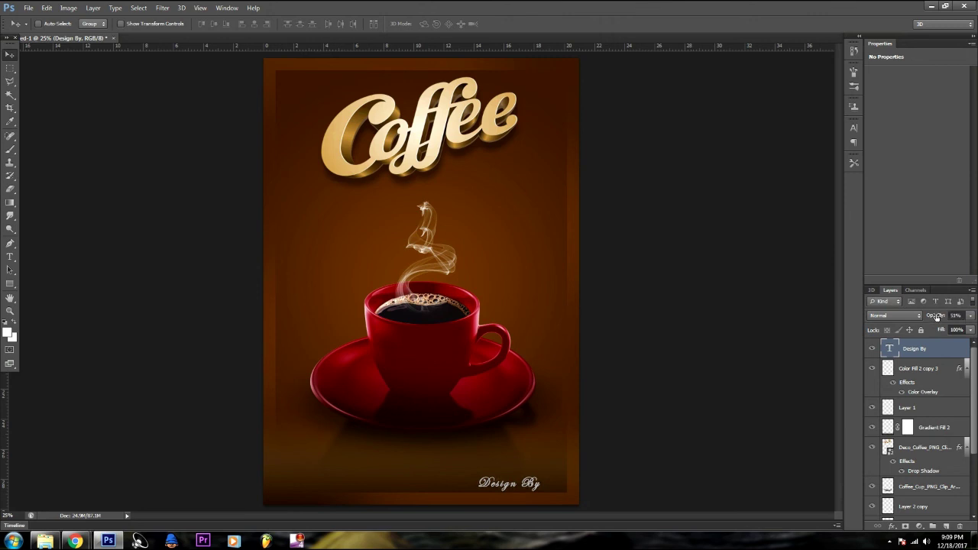
{"action": "left_click", "coordinate": [932, 5]}
- Drag the VR logo from its desktop folder onto the poster and shrink it beside 'Design By'
{"action": "double_click", "coordinate": [96, 74]}
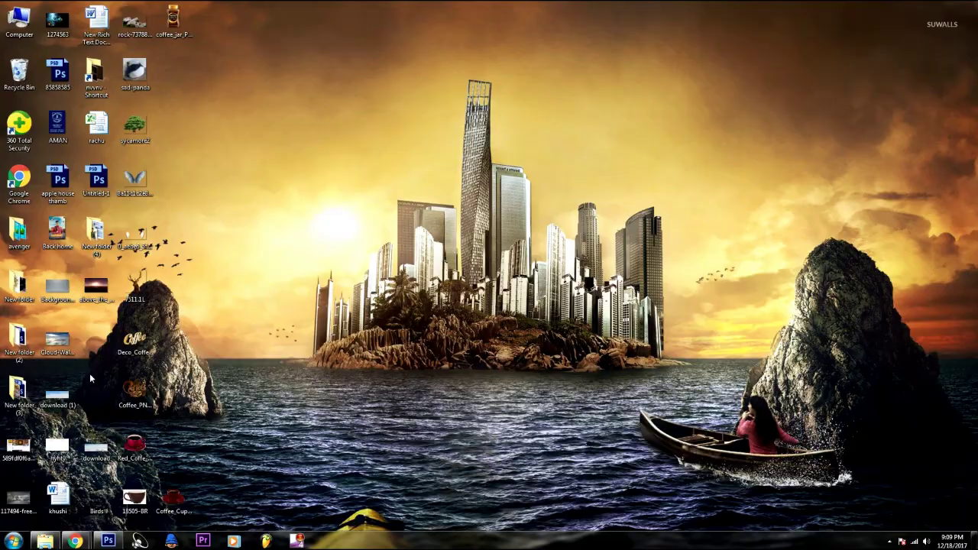
{"action": "left_click_drag", "start_coordinate": [18, 388], "coordinate": [420, 283]}
{"action": "mouse_move", "coordinate": [578, 124]}
{"action": "left_mouse_down"}
{"action": "mouse_move", "coordinate": [346, 376]}
{"action": "mouse_move", "coordinate": [280, 432]}
{"action": "mouse_move", "coordinate": [557, 482]}
{"action": "left_mouse_up"}
{"action": "key", "text": "Return"}
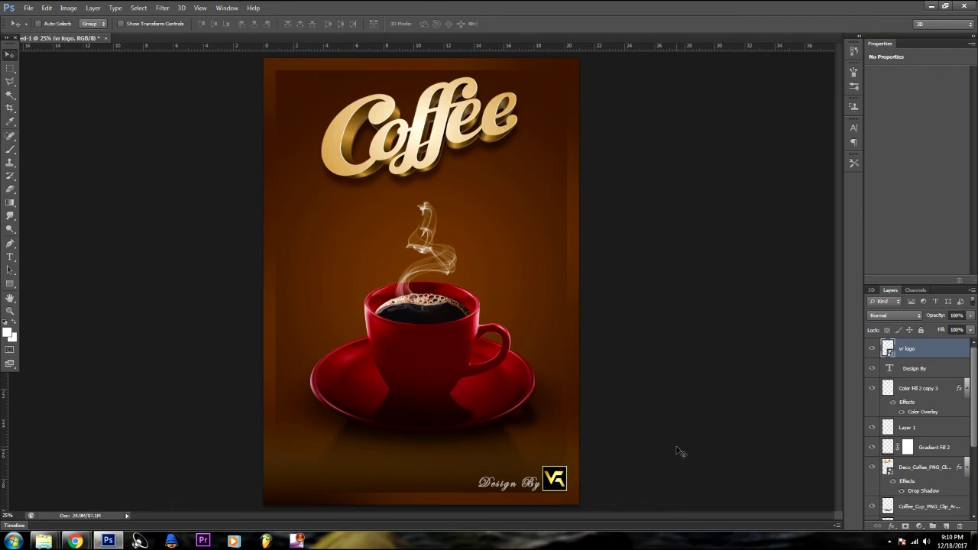
{"action": "key", "text": "ctrl+t"}
{"action": "left_click_drag", "start_coordinate": [566, 467], "coordinate": [563, 470]}
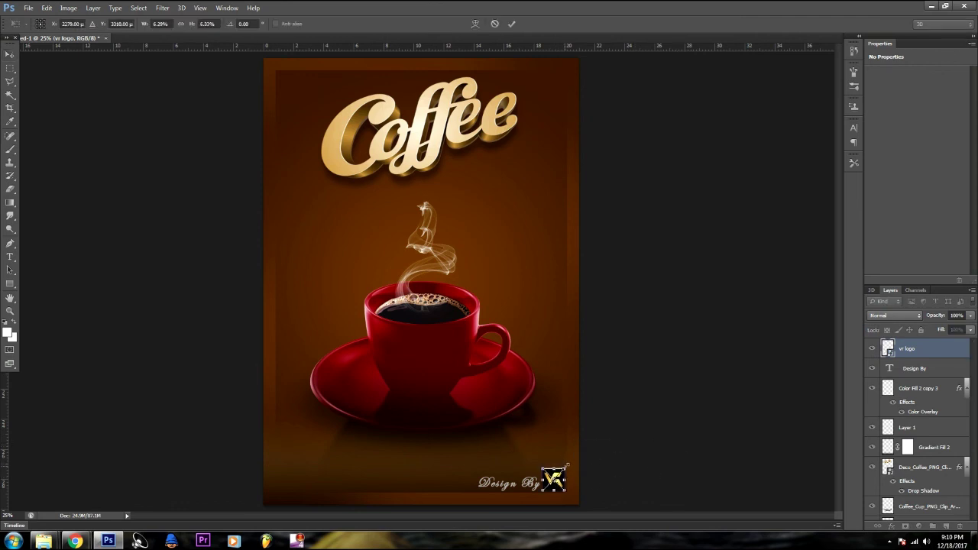
{"action": "key", "text": "Return"}
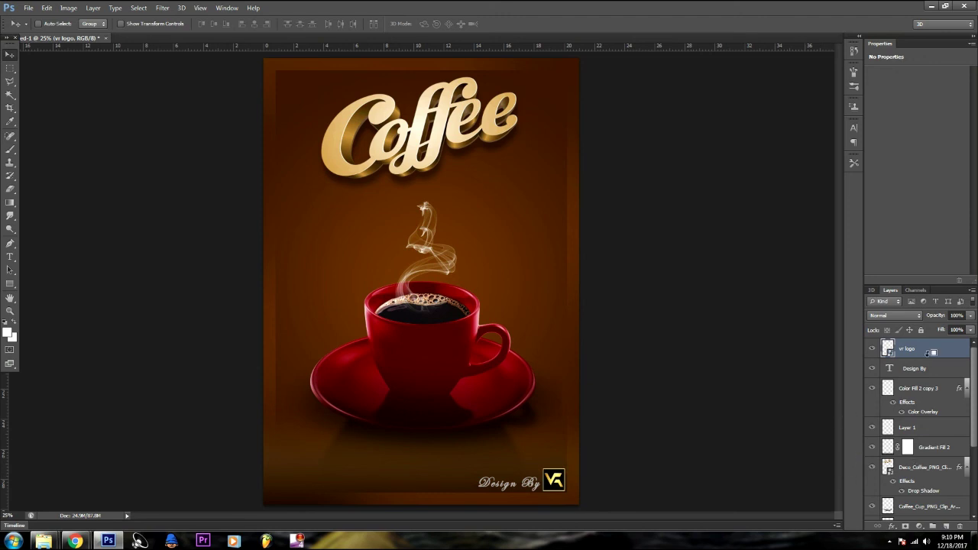
{"action": "key", "text": "ctrl+alt+shift+e"}
- Apply Color Efex Pro 4's Bleach Bypass, raising saturation to 20% and brightening slightly
{"action": "left_click", "coordinate": [162, 7]}
{"action": "mouse_move", "coordinate": [179, 211]}
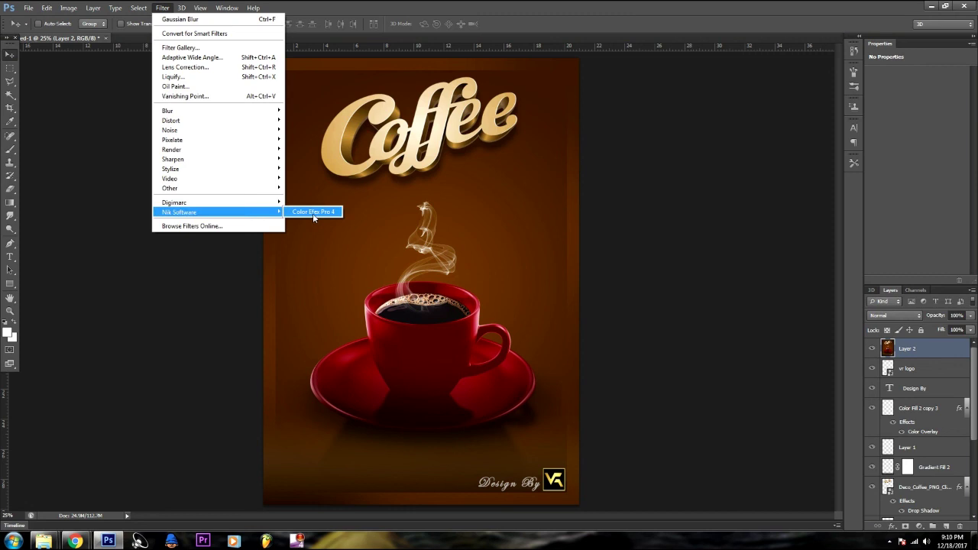
{"action": "left_click", "coordinate": [312, 213]}
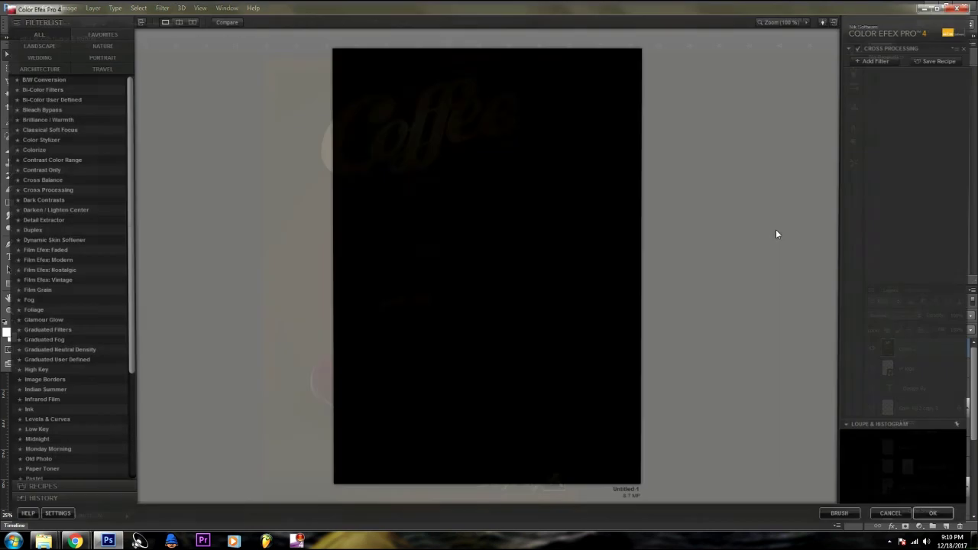
{"action": "key", "text": "Down"}
{"action": "key", "text": "Down"}
{"action": "key", "text": "Down"}
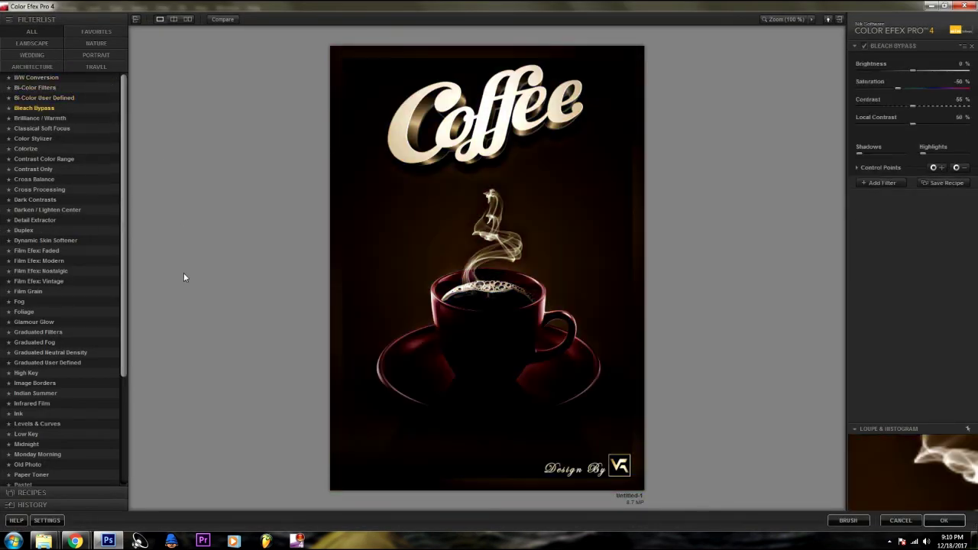
{"action": "left_click_drag", "start_coordinate": [867, 91], "coordinate": [976, 92]}
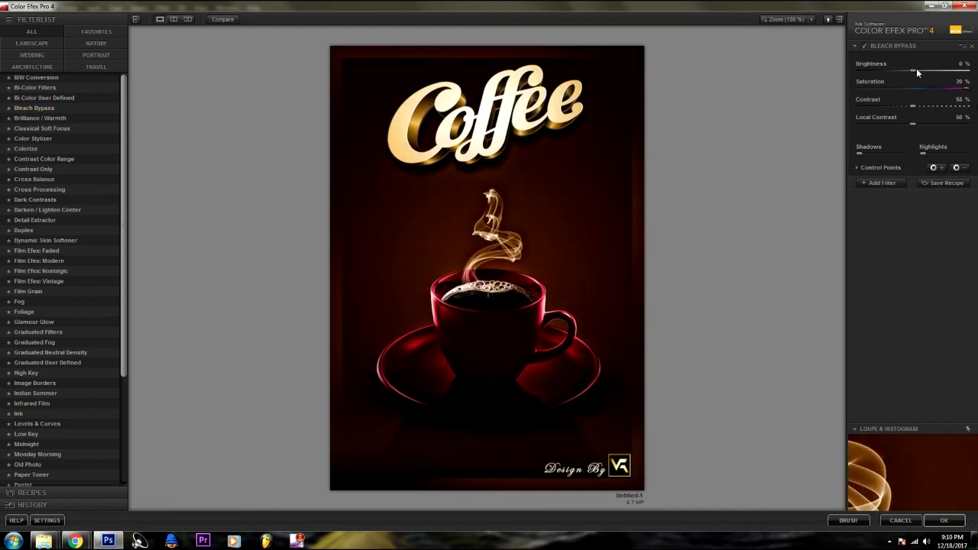
{"action": "left_click_drag", "start_coordinate": [918, 72], "coordinate": [930, 74]}
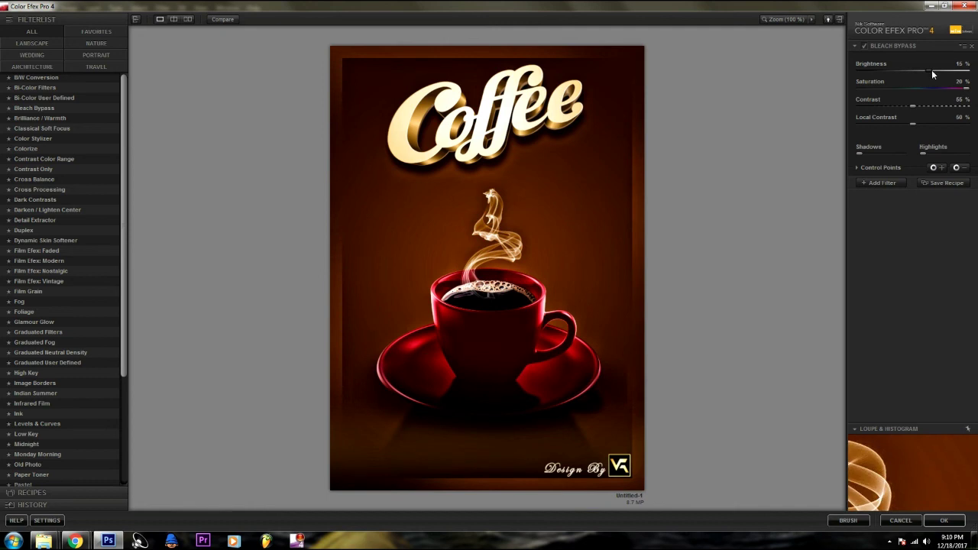
- Tune Bleach Bypass to 14% brightness, 53% contrast and 45% local contrast, and apply it
{"action": "left_click_drag", "start_coordinate": [913, 106], "coordinate": [914, 105]}
{"action": "left_click_drag", "start_coordinate": [897, 122], "coordinate": [836, 117]}
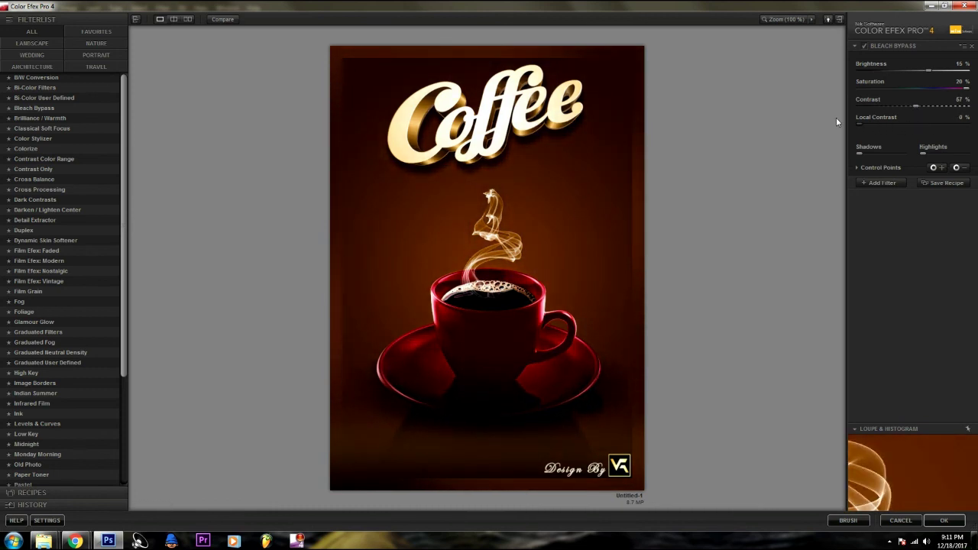
{"action": "left_click_drag", "start_coordinate": [904, 122], "coordinate": [909, 122]}
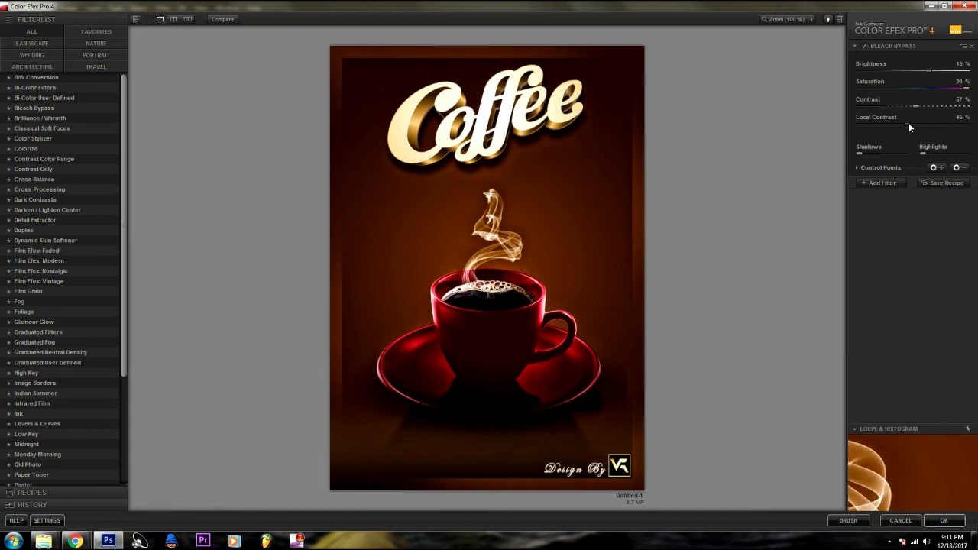
{"action": "left_click_drag", "start_coordinate": [927, 103], "coordinate": [912, 106]}
{"action": "left_click_drag", "start_coordinate": [928, 70], "coordinate": [927, 74]}
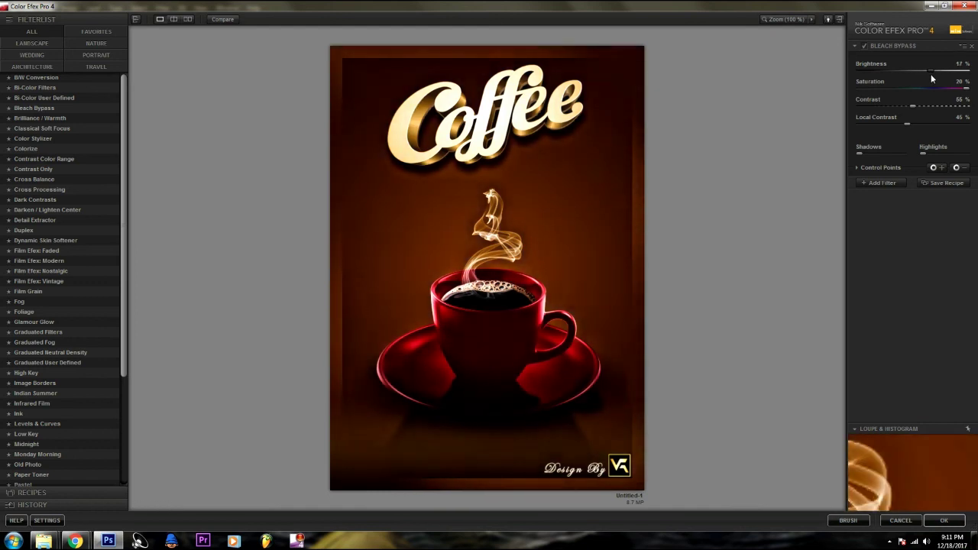
{"action": "left_click_drag", "start_coordinate": [928, 75], "coordinate": [928, 77]}
{"action": "mouse_move", "coordinate": [910, 106]}
{"action": "left_mouse_down"}
{"action": "mouse_move", "coordinate": [920, 107]}
{"action": "mouse_move", "coordinate": [911, 107]}
{"action": "left_mouse_up"}
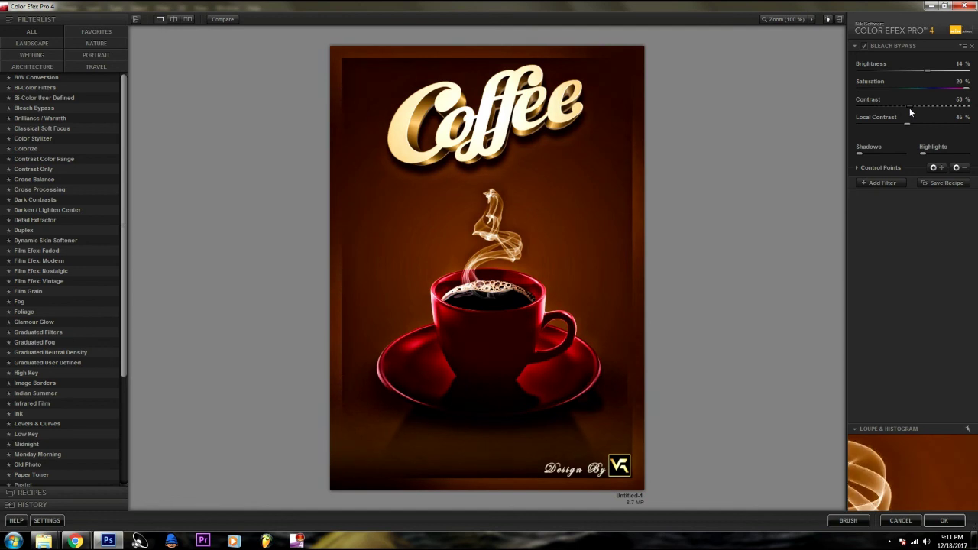
{"action": "left_click", "coordinate": [946, 520]}
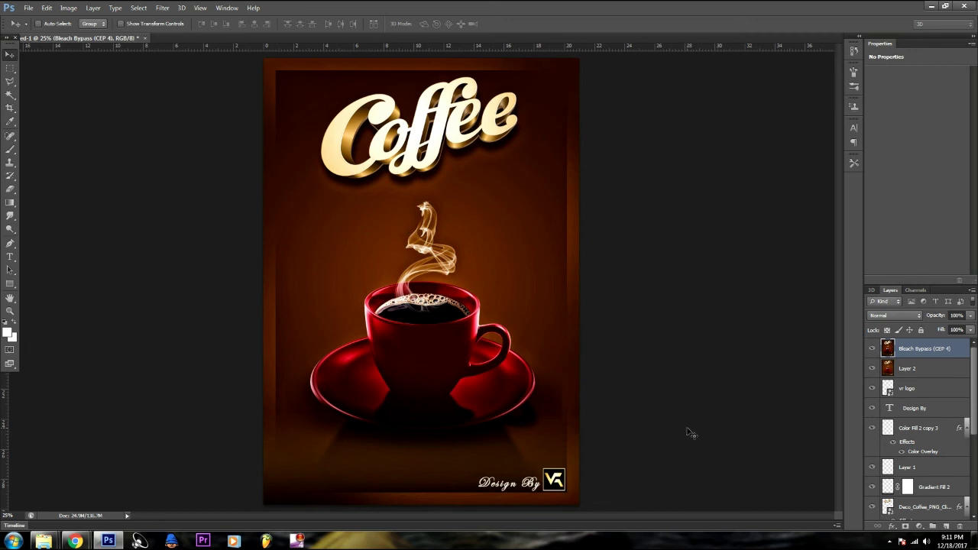
- Lower the Bleach Bypass (CEP 4) layer's opacity to 73%, then to 50%
{"action": "type", "text": "73"}
{"action": "key", "text": "Return"}
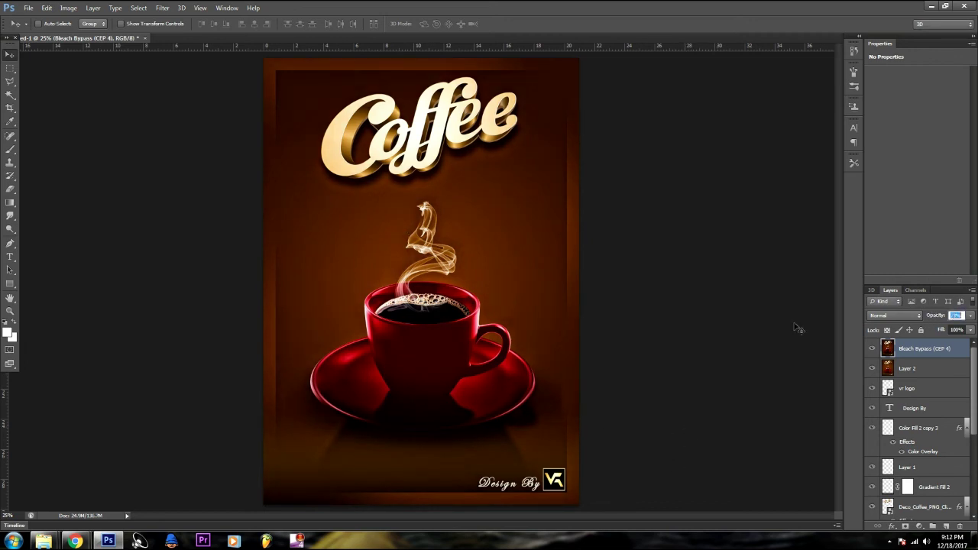
{"action": "type", "text": "50"}
{"action": "key", "text": "Return"}
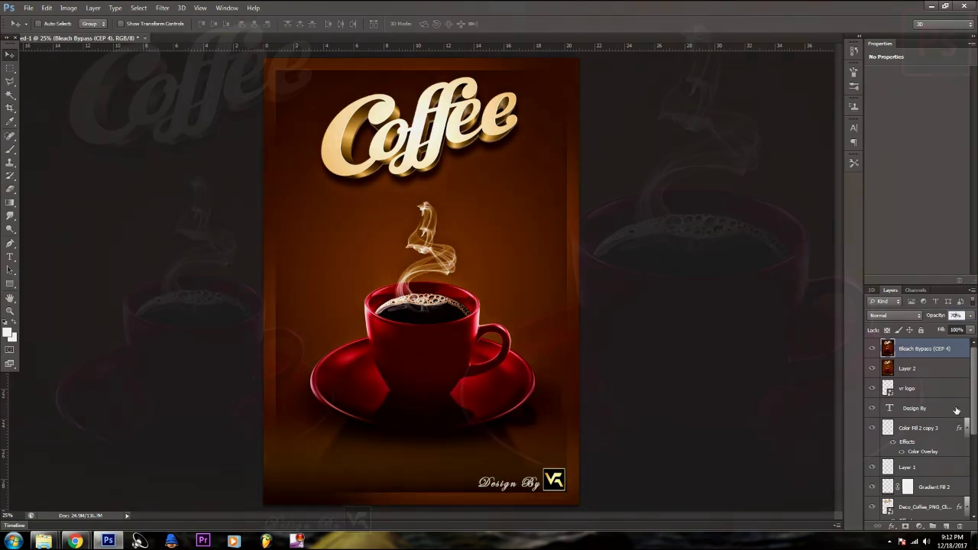